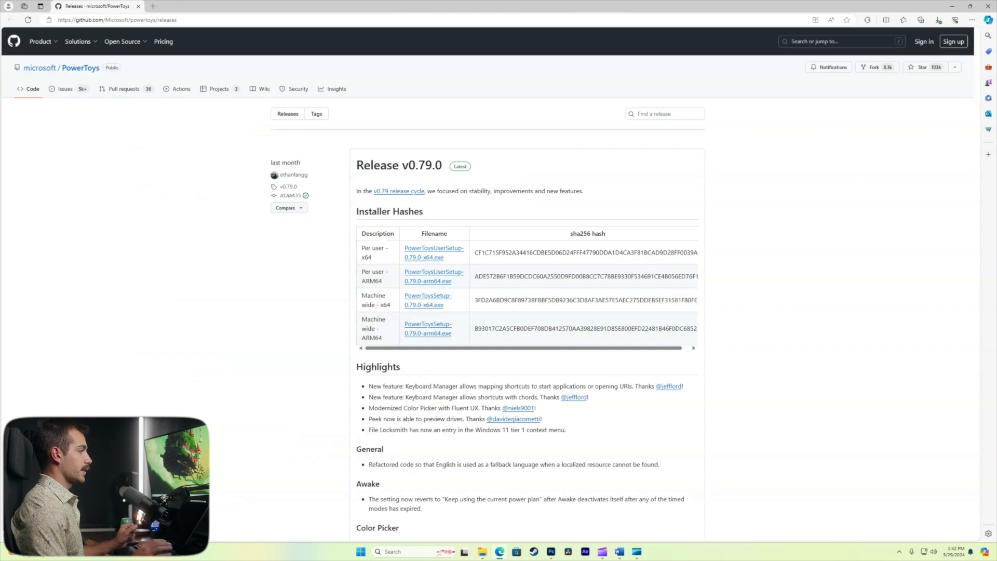
# - Download the per-user x64 installer PowerToysUserSetup-0.79.0-x64.exe from the v0.79.0 release page and launch it
pyautogui.moveTo(43, 41)
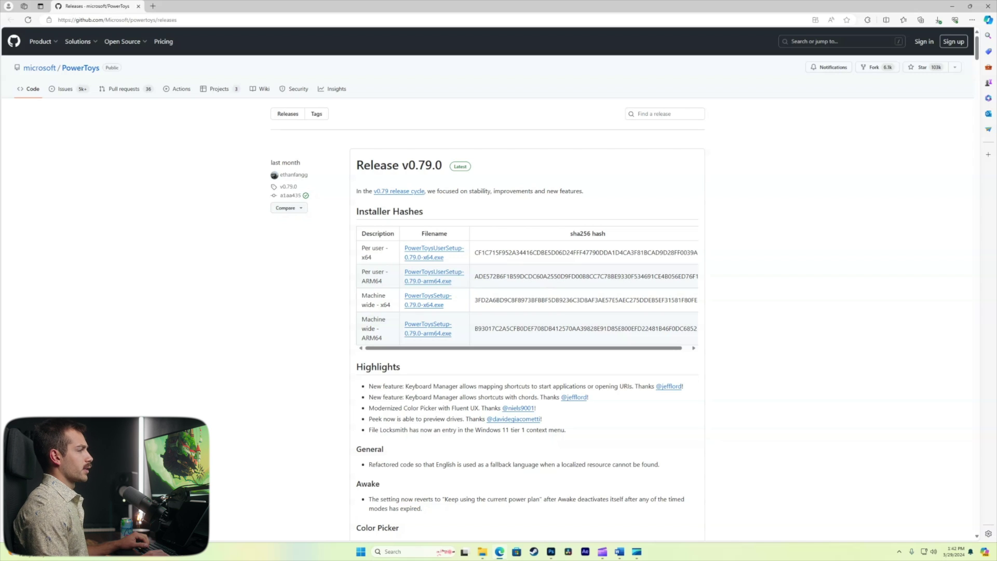
pyautogui.scroll(-2, 487, 283)
pyautogui.scroll(2, 487, 284)
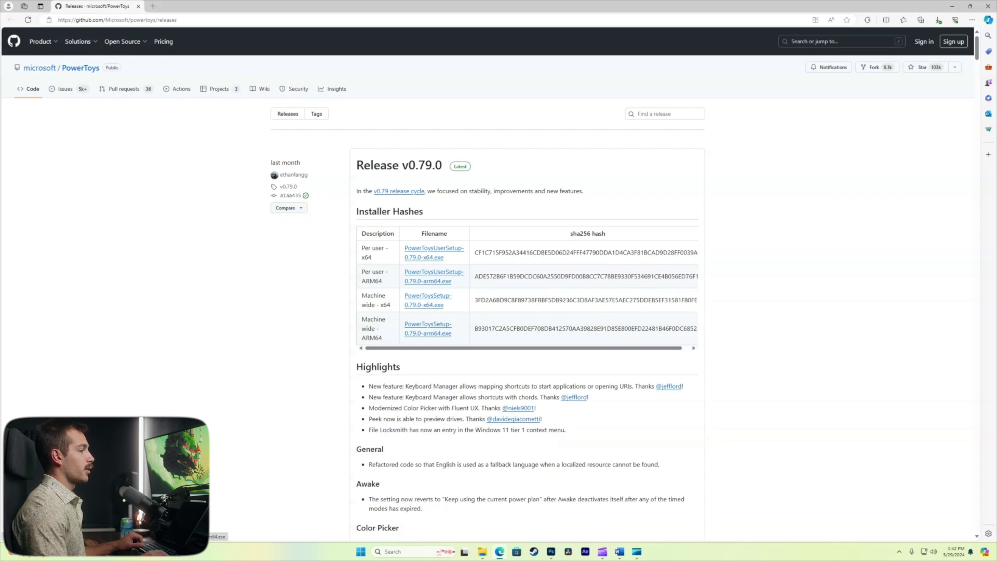
pyautogui.scroll(-7, 499, 283)
pyautogui.scroll(7, 499, 283)
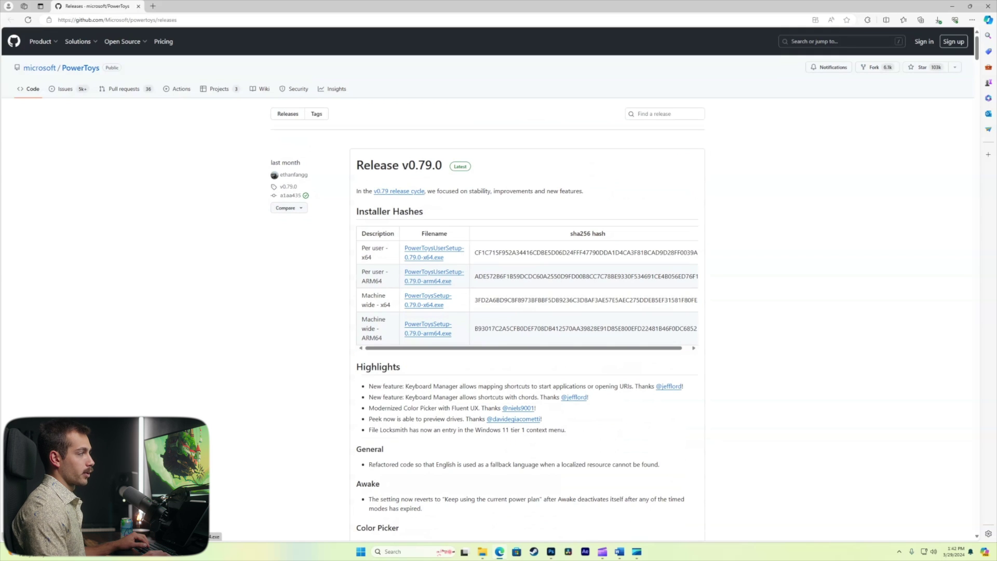
pyautogui.click(423, 253)
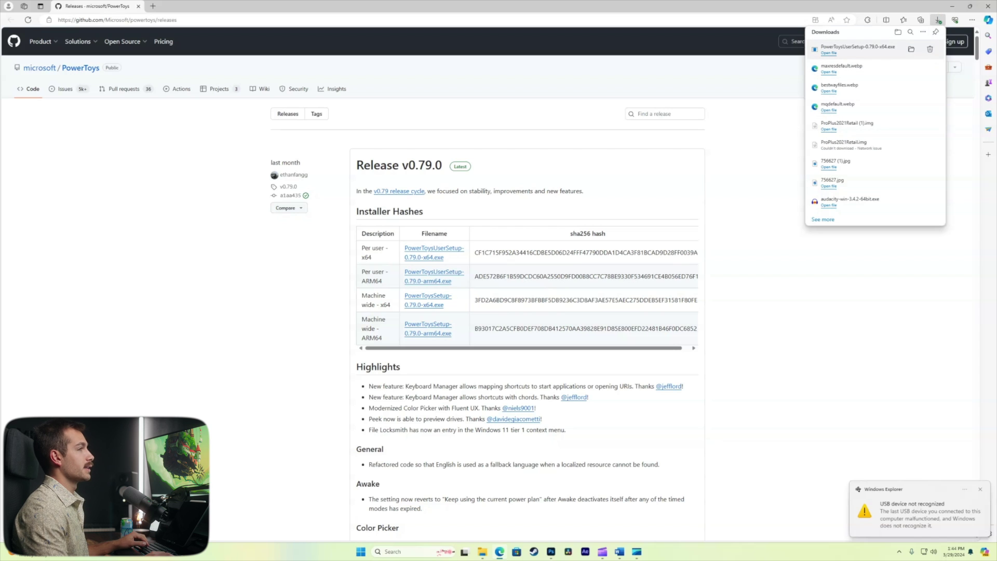
pyautogui.click(857, 47)
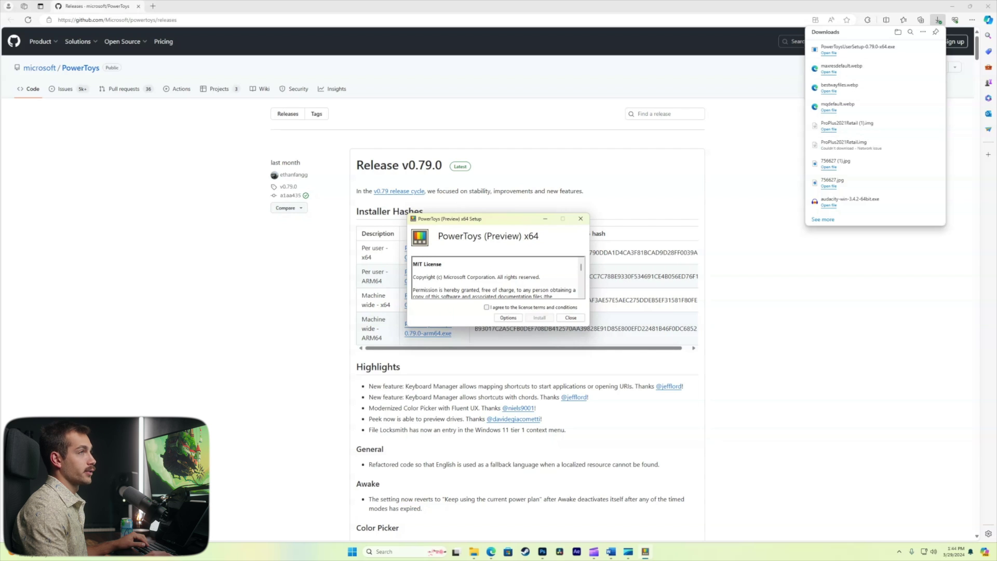
# - With the other windows out of the way, accept the license terms, install PowerToys (Preview) x64 and close the setup
pyautogui.click(952, 6)
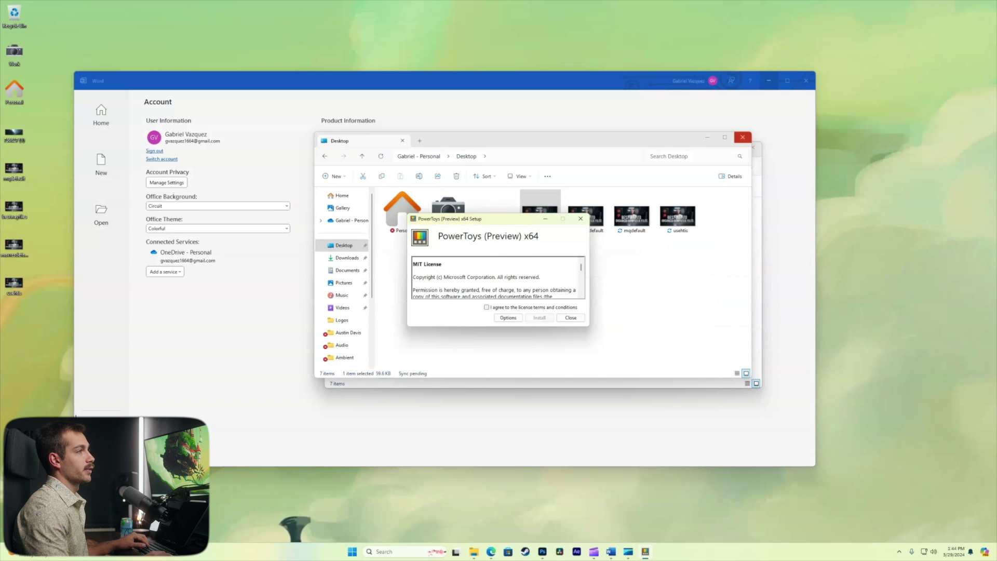
pyautogui.press('super+Down')
pyautogui.press('super+Down')
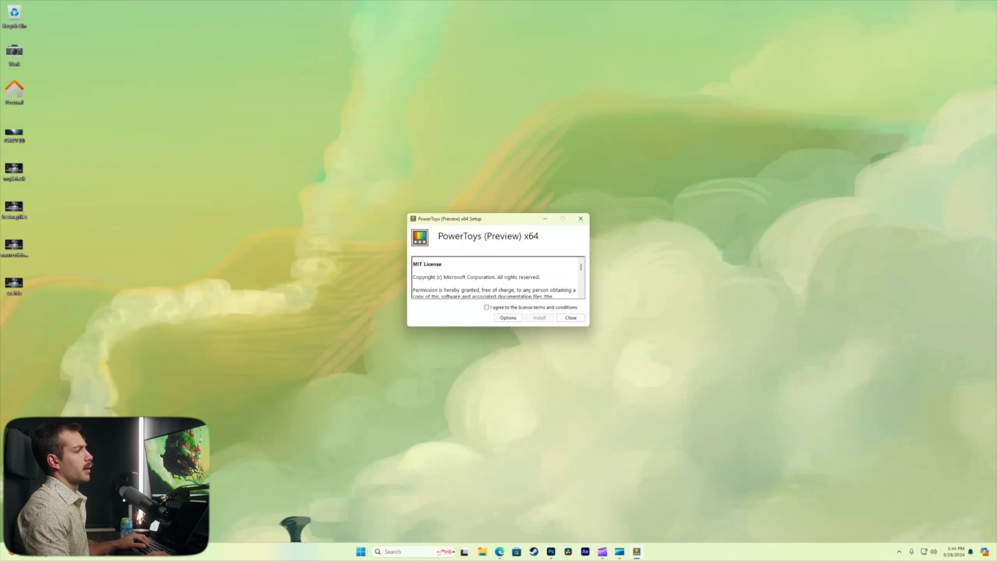
pyautogui.press('space')
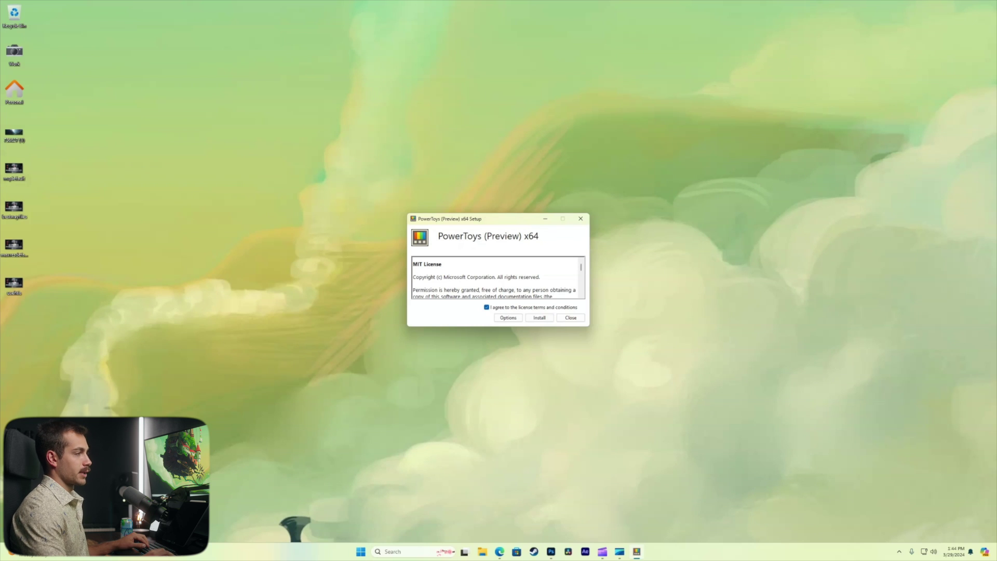
pyautogui.press('Return')
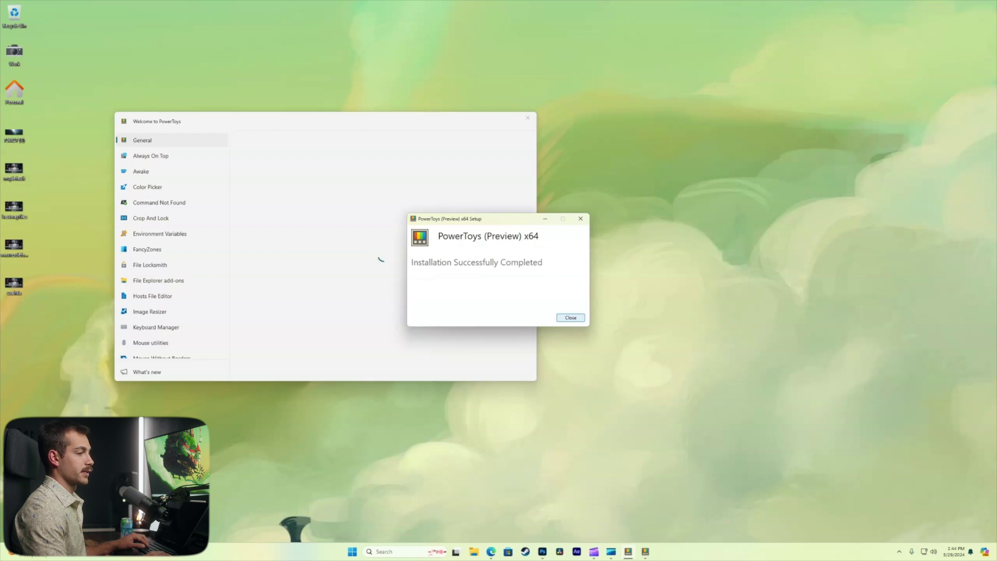
pyautogui.press('Return')
# - Move the Welcome to PowerToys window nearer the screen's centre, look through its list of utilities and close it
pyautogui.moveTo(232, 125); pyautogui.dragTo(321, 141)
pyautogui.moveTo(412, 143); pyautogui.dragTo(445, 151)
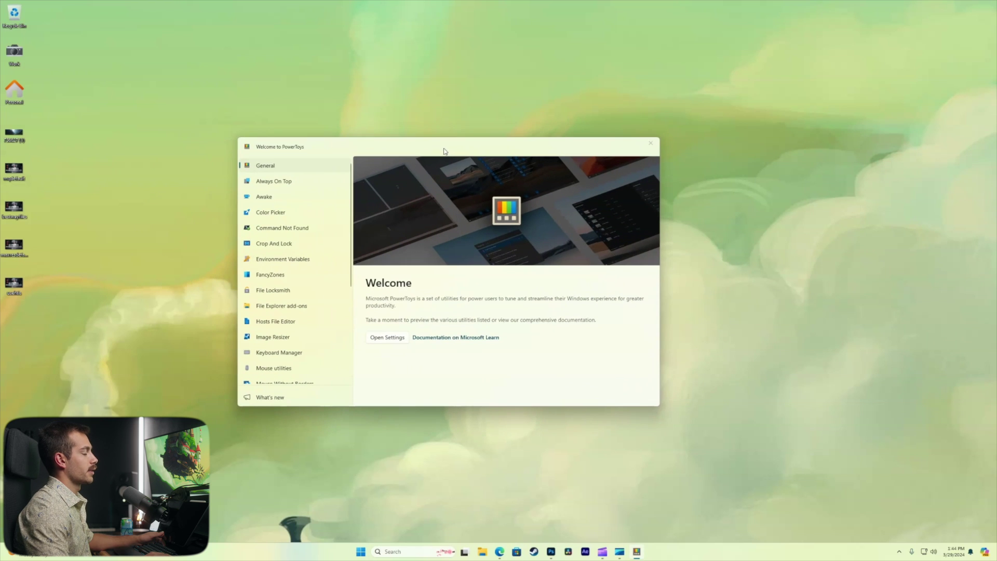
pyautogui.scroll(-1, 291, 338)
pyautogui.scroll(-4, 291, 334)
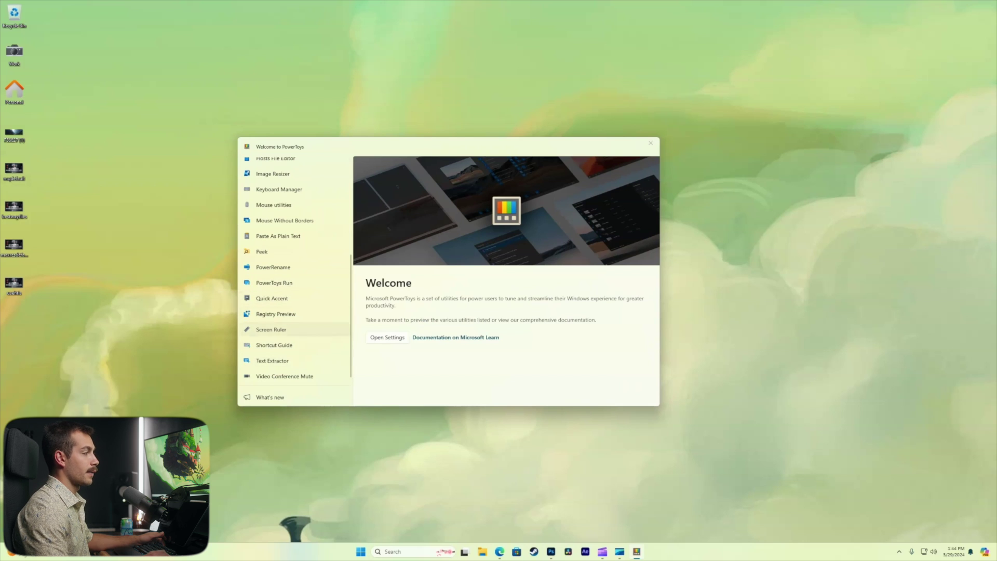
pyautogui.scroll(5, 291, 329)
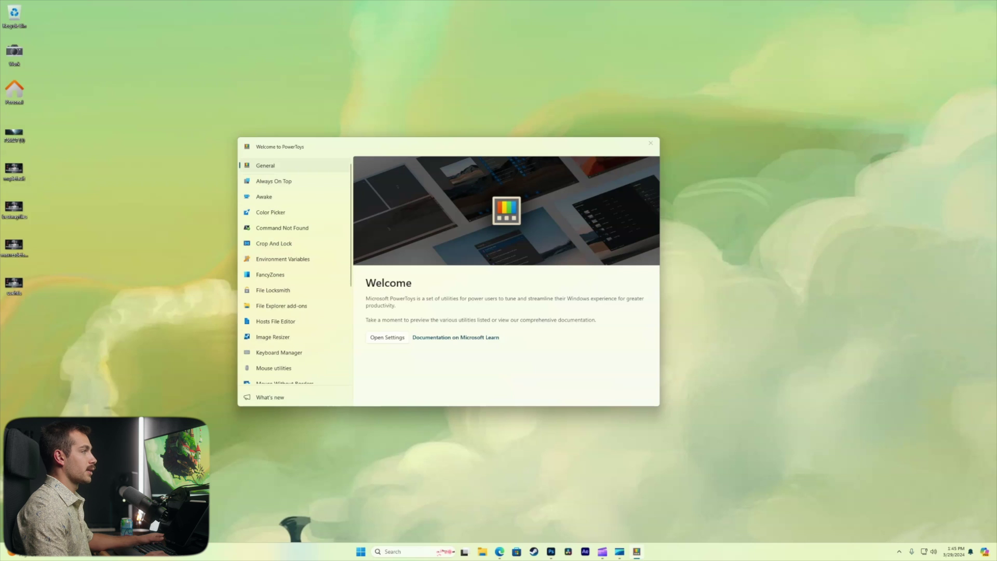
pyautogui.hotkey('alt', 'F4')
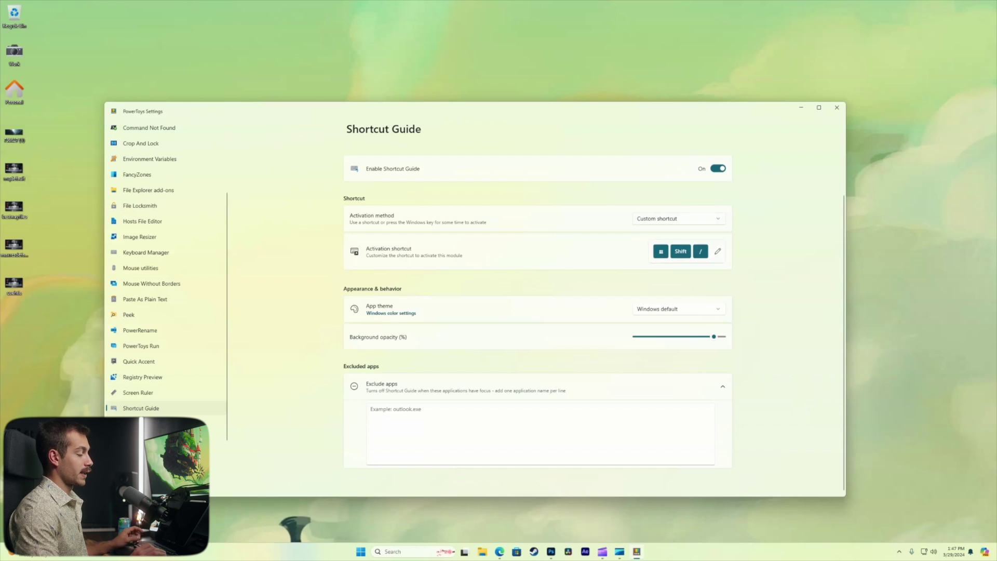
# - Bring up the Shortcut Guide overlay, use its listed shortcut to open Windows Settings, and close Settings again
pyautogui.press('super+shift+slash')
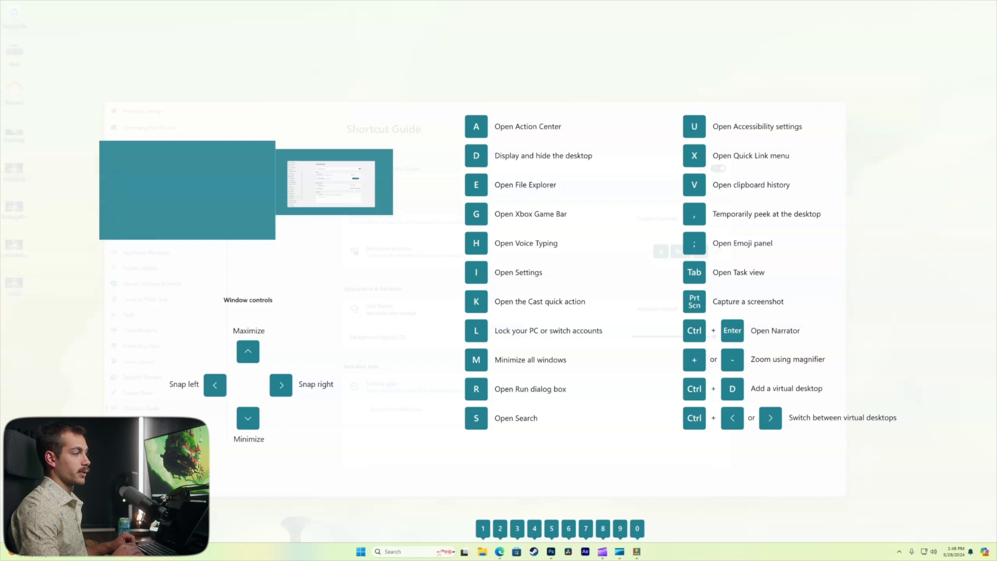
pyautogui.press('super+i')
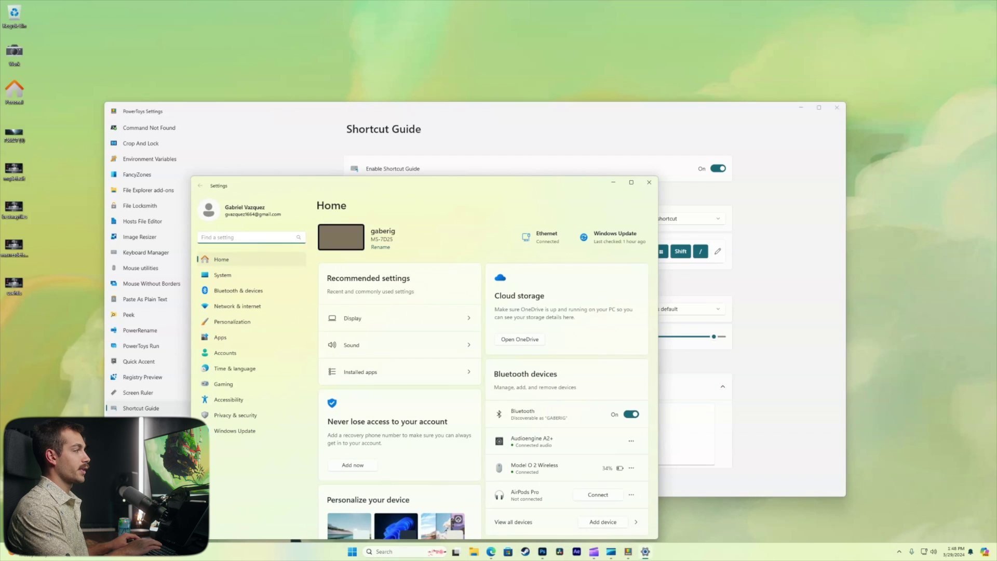
pyautogui.hotkey('alt', 'F4')
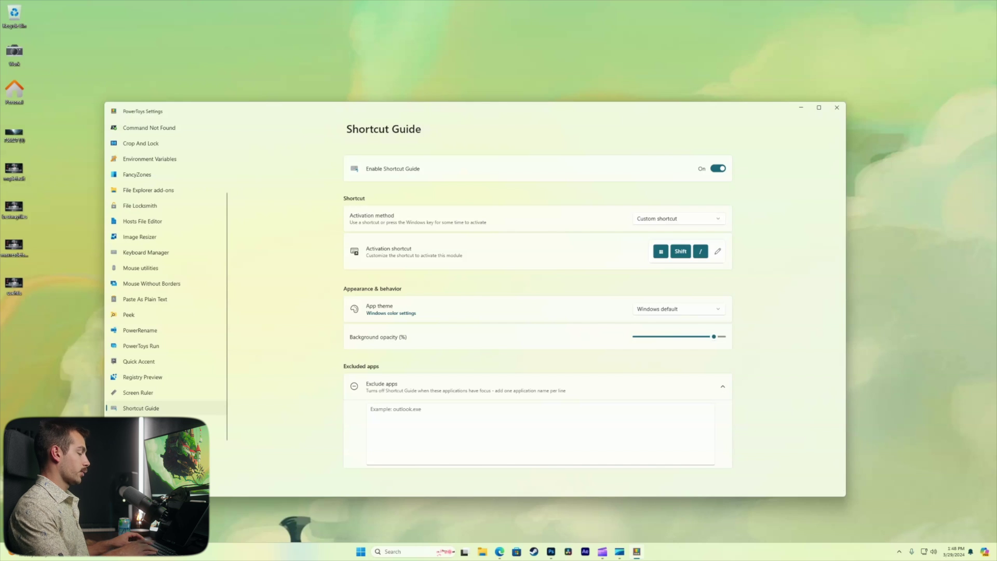
# - Bring up the Shortcut Guide overlay and try its shortcut for displaying and hiding the desktop twice
pyautogui.press('super+shift+slash')
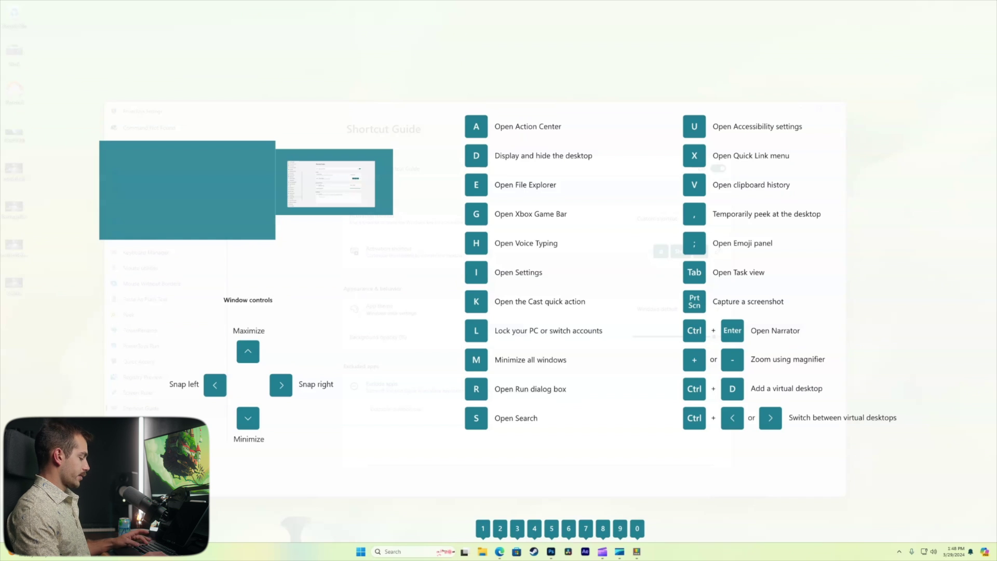
pyautogui.press('super+d')
pyautogui.press('super+d')
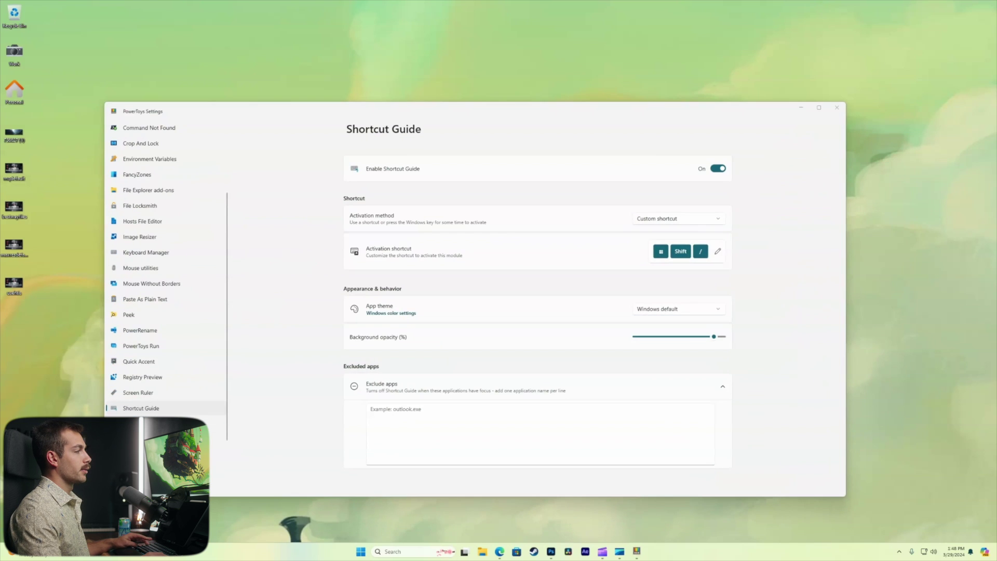
pyautogui.press('super+d')
pyautogui.press('super+d')
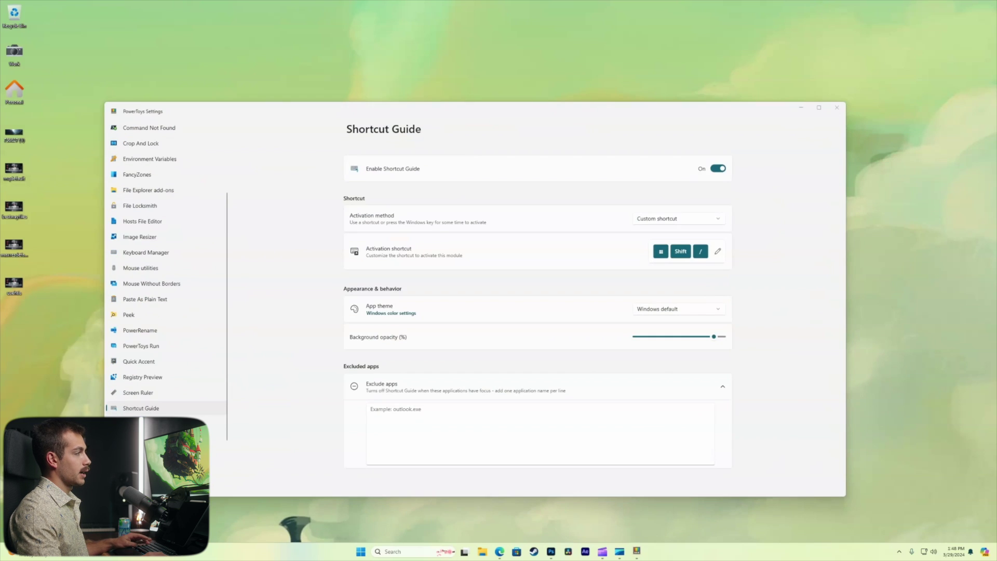
pyautogui.press('super+shift+slash')
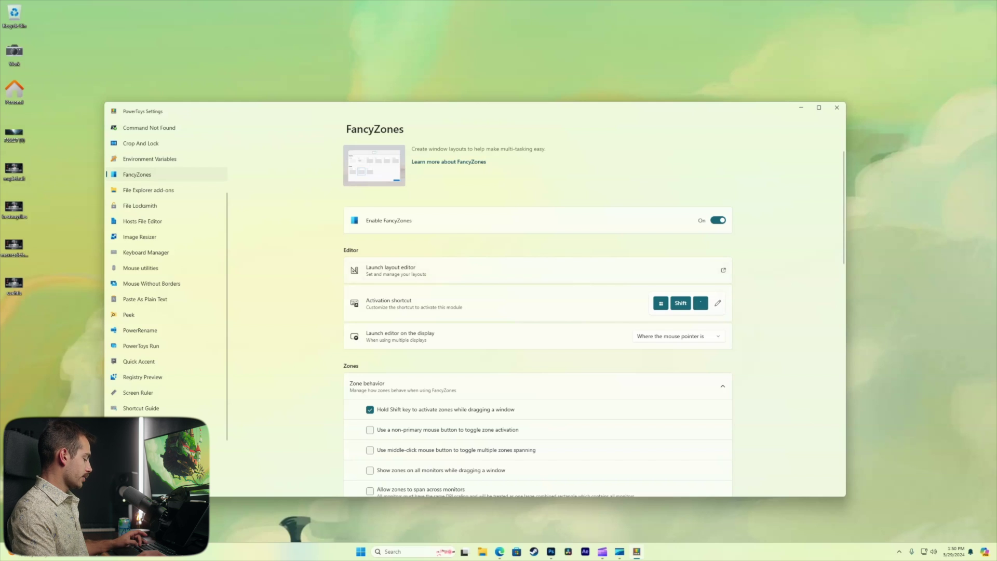
# - Open the FancyZones layout editor, try the Rows and Grid templates, and apply the Columns template to monitor 2
pyautogui.press('super+shift+grave')
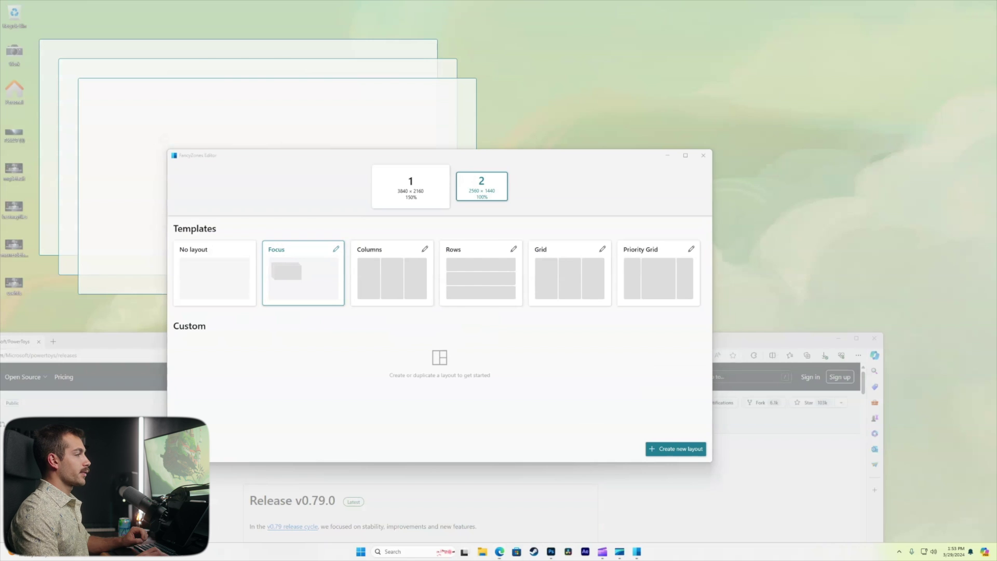
pyautogui.click(392, 273)
pyautogui.click(480, 273)
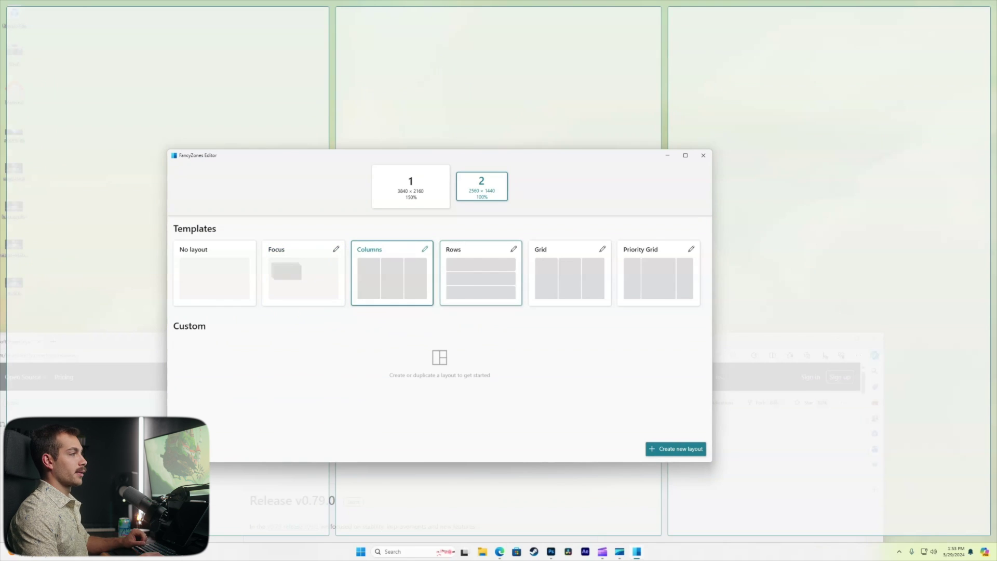
pyautogui.click(569, 272)
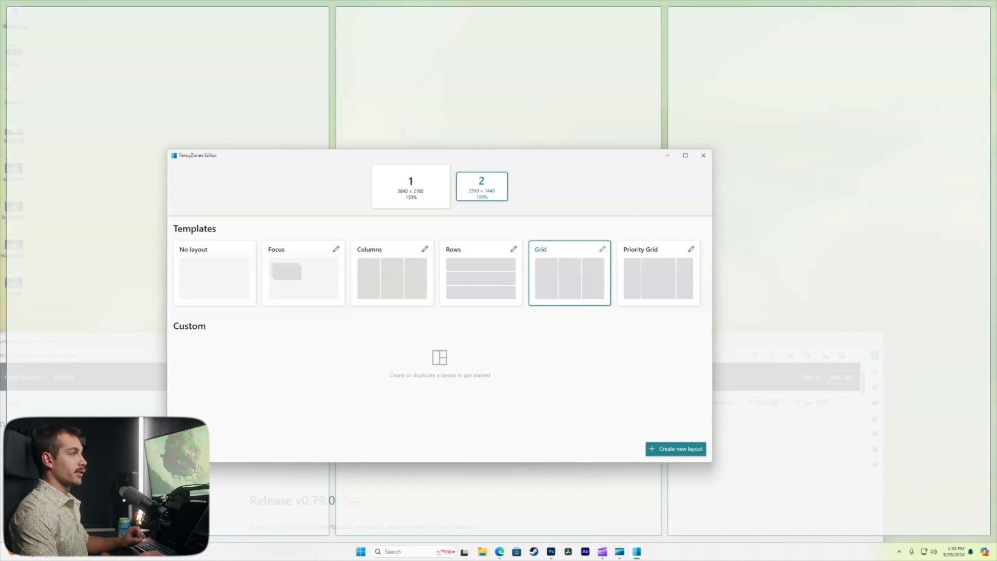
pyautogui.click(481, 273)
pyautogui.click(392, 273)
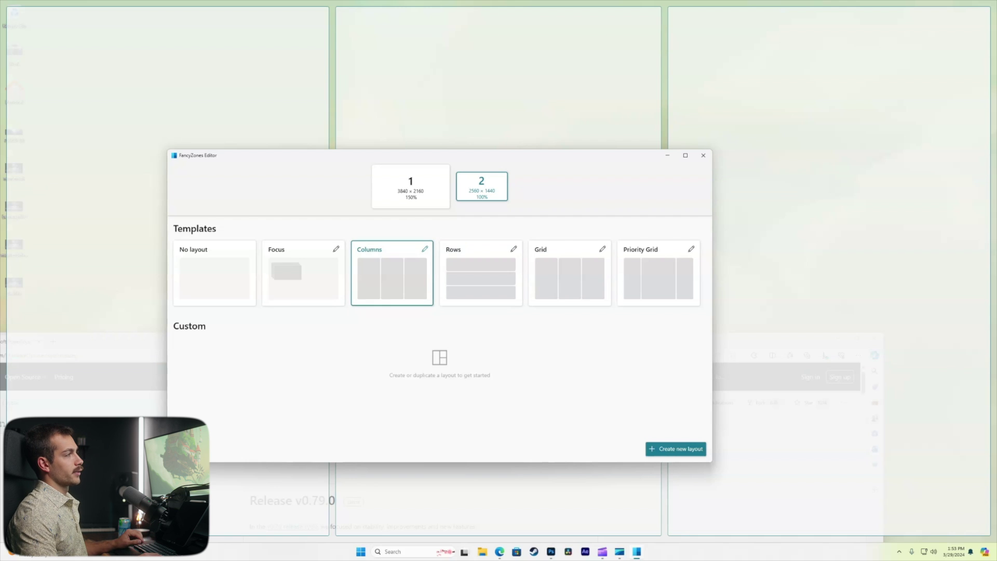
# - Open the Columns layout for editing and set its number of zones to 4
pyautogui.click(424, 249)
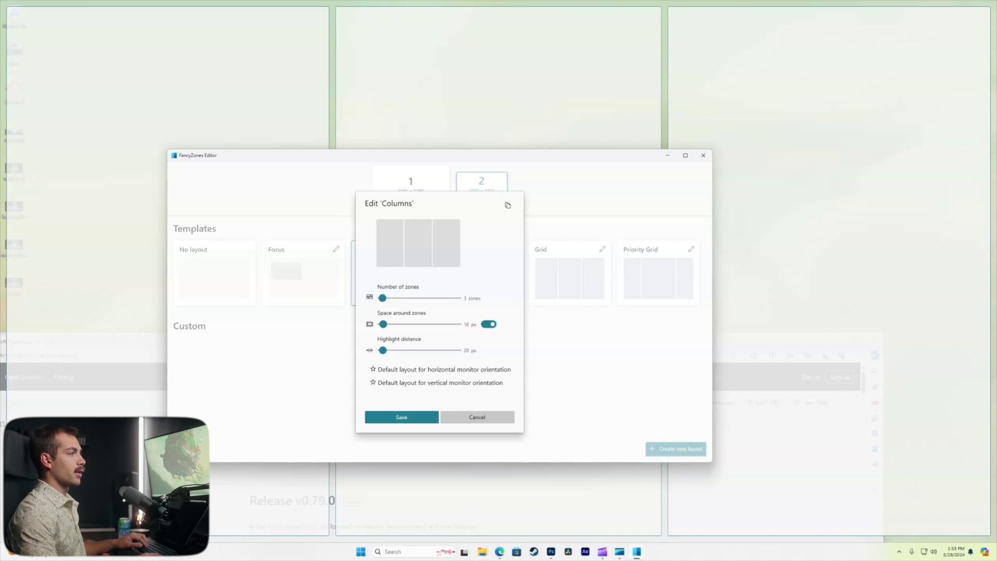
pyautogui.moveTo(382, 297); pyautogui.dragTo(385, 297)
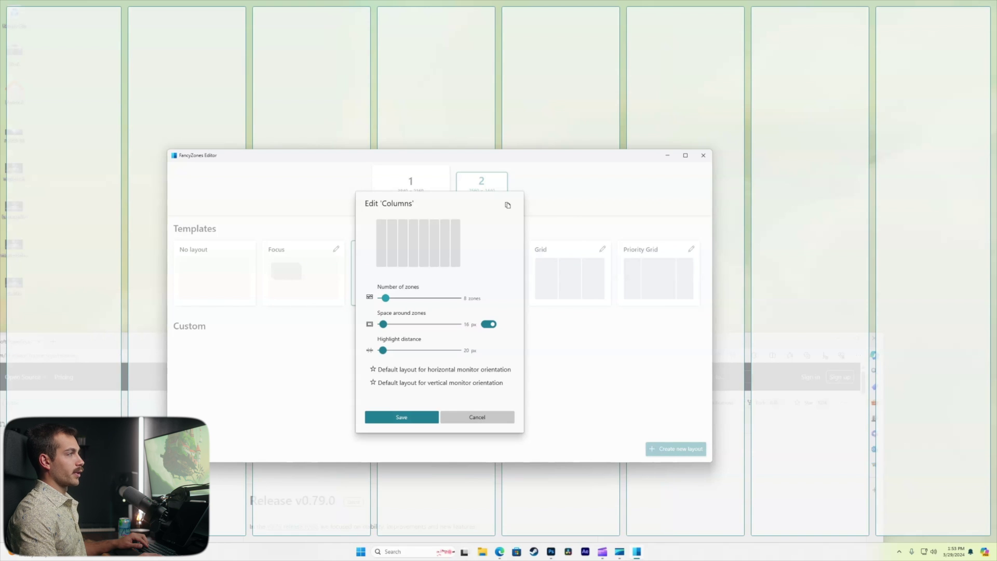
pyautogui.press('Left')
pyautogui.press('Left')
pyautogui.press('Left')
pyautogui.press('Left')
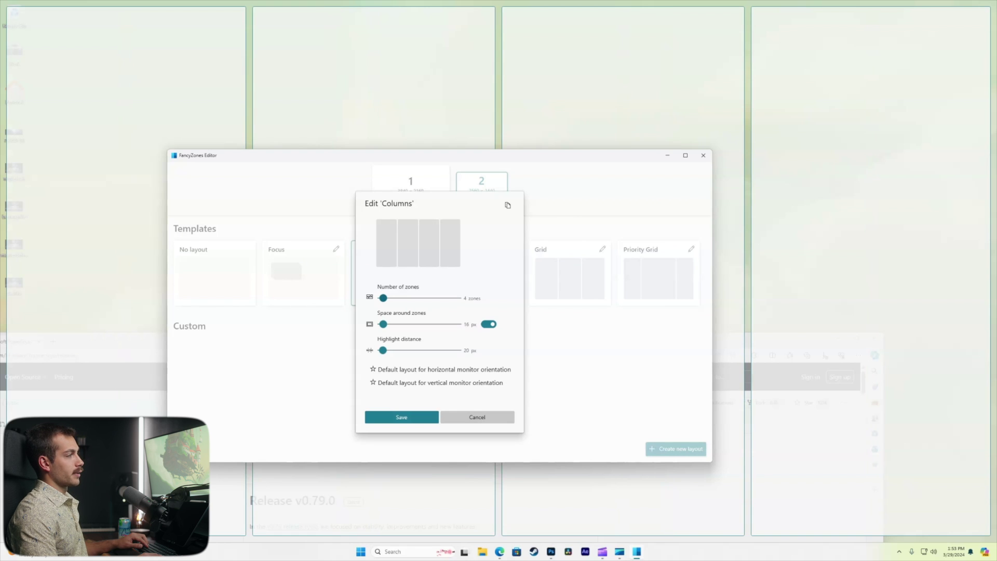
# - Set the space around zones in the Columns layout to -10 px
pyautogui.moveTo(383, 323); pyautogui.dragTo(381, 323)
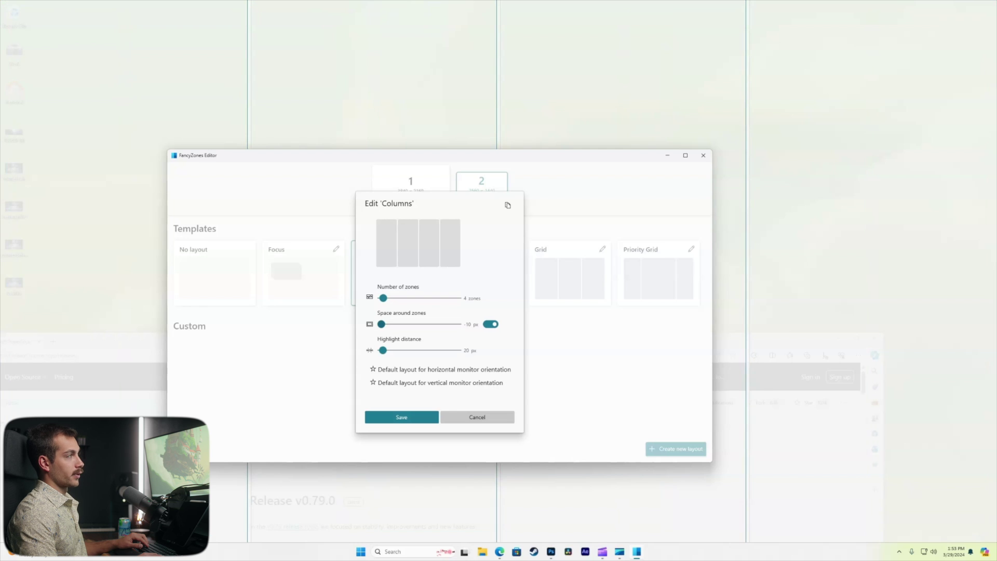
pyautogui.press('Tab')
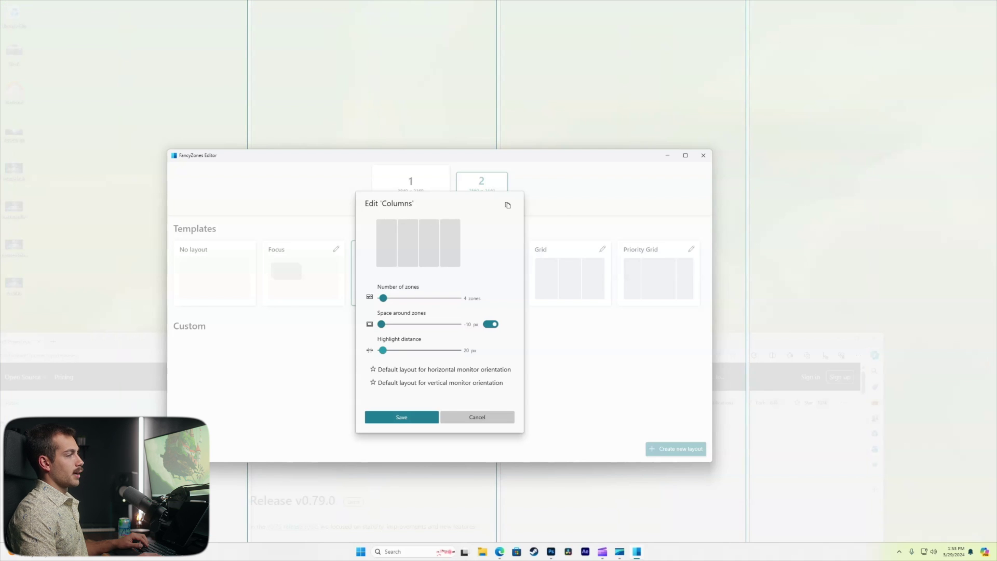
pyautogui.press('Tab')
pyautogui.press('Tab')
pyautogui.hotkey('shift', 'Tab')
pyautogui.hotkey('shift', 'Tab')
pyautogui.press('Tab')
pyautogui.press('Tab')
pyautogui.press('Tab')
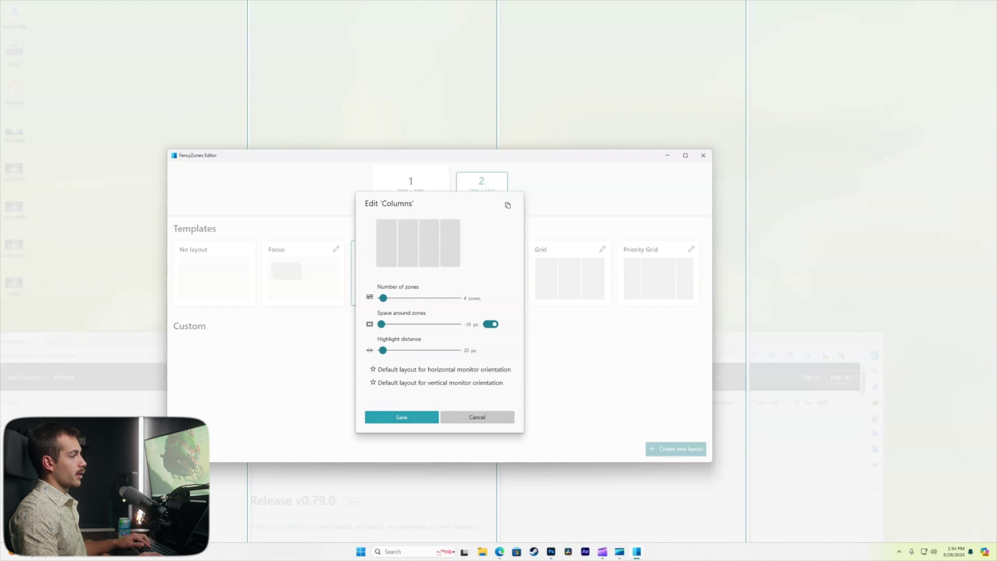
# - Set the number of zones in the Columns layout to 3 and save the layout
pyautogui.press('Tab')
pyautogui.press('Tab')
pyautogui.press('Left')
pyautogui.press('Left')
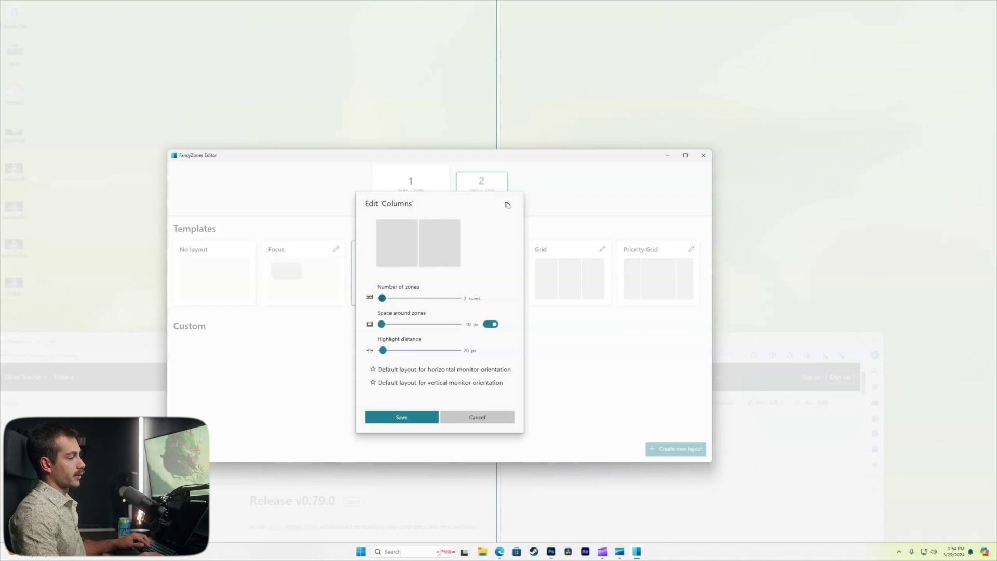
pyautogui.press('Right')
pyautogui.press('Right')
pyautogui.press('Left')
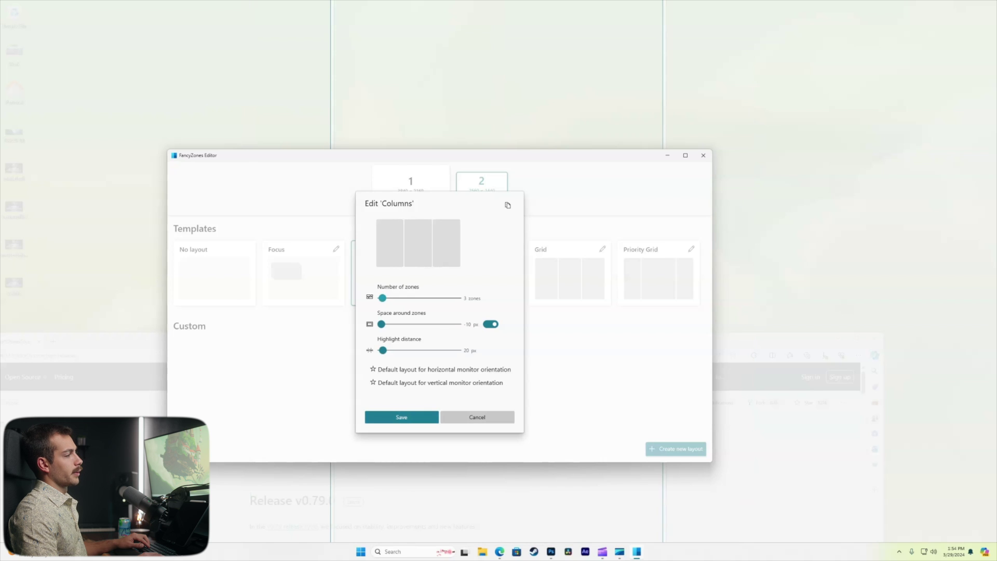
pyautogui.click(401, 417)
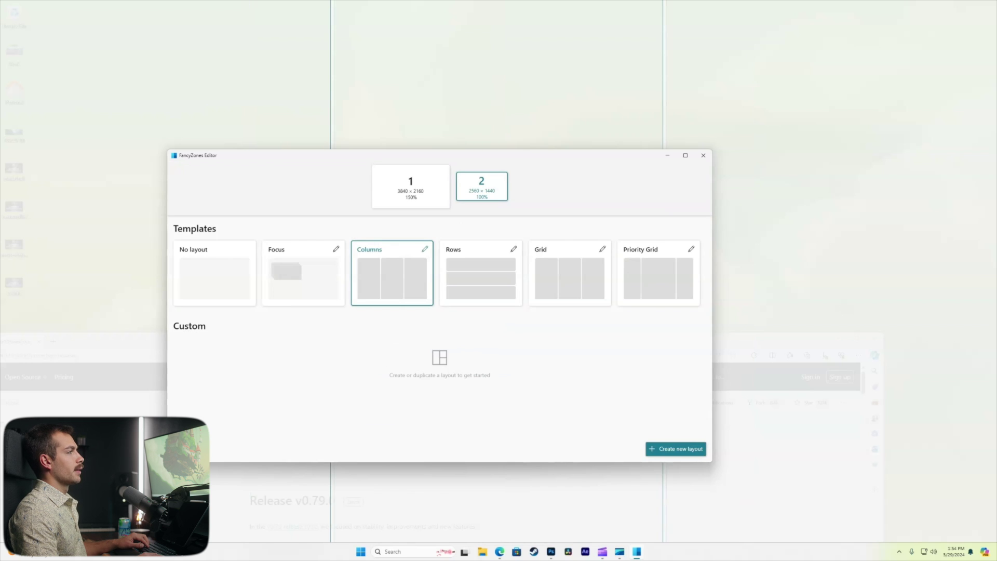
# - Move the FancyZones Editor aside and snap the browser window into the leftmost column zone
pyautogui.moveTo(369, 154); pyautogui.dragTo(716, 132)
pyautogui.hotkey('alt', 'Tab')
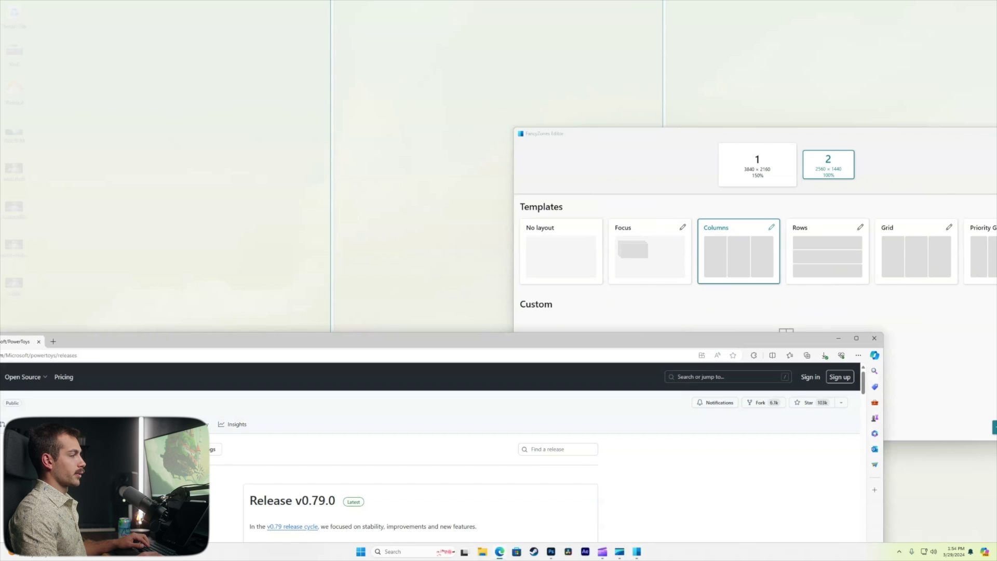
pyautogui.moveTo(362, 342); pyautogui.dragTo(207, 176)
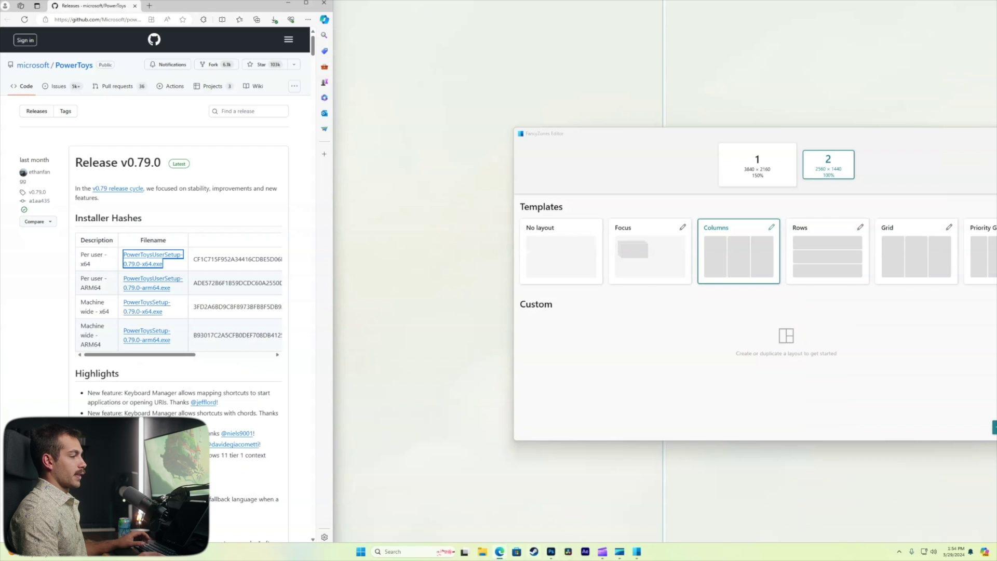
# - Switch to Photoshop, snap its window into the middle column zone, and pan the open image to the portrait
pyautogui.hotkey('alt', 'Tab')
pyautogui.moveTo(431, 5); pyautogui.dragTo(472, 156)
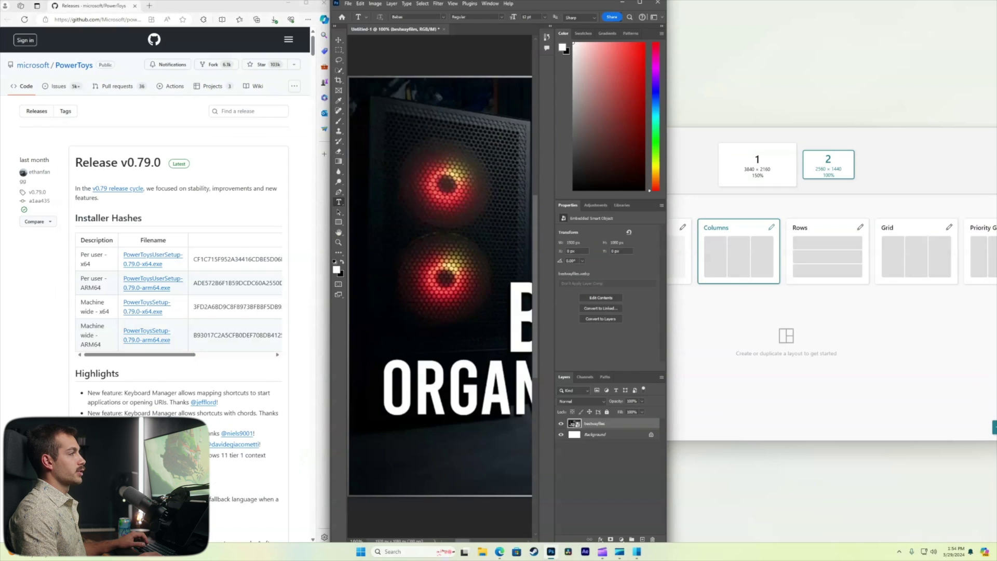
pyautogui.moveTo(519, 249); pyautogui.dragTo(372, 277)
pyautogui.press('a')
# - Open the Microsoft Store and snap its window into the rightmost column zone
pyautogui.click(516, 552)
pyautogui.moveTo(404, 5); pyautogui.dragTo(452, 108)
pyautogui.moveTo(324, 110); pyautogui.dragTo(694, 78)
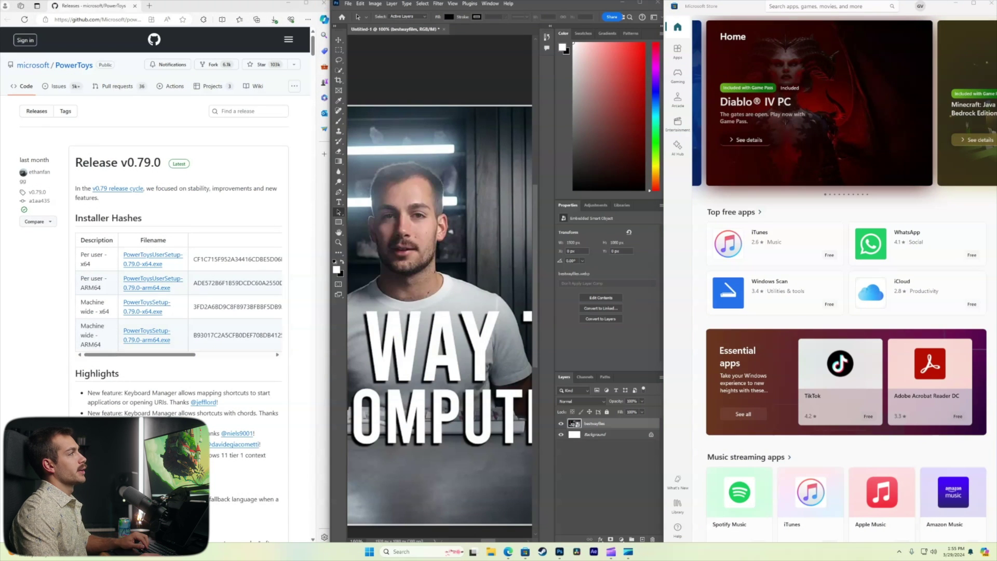
# - Close the browser, Photoshop and Microsoft Store windows to clear the desktop
pyautogui.moveTo(244, 6); pyautogui.dragTo(514, 123)
pyautogui.click(560, 120)
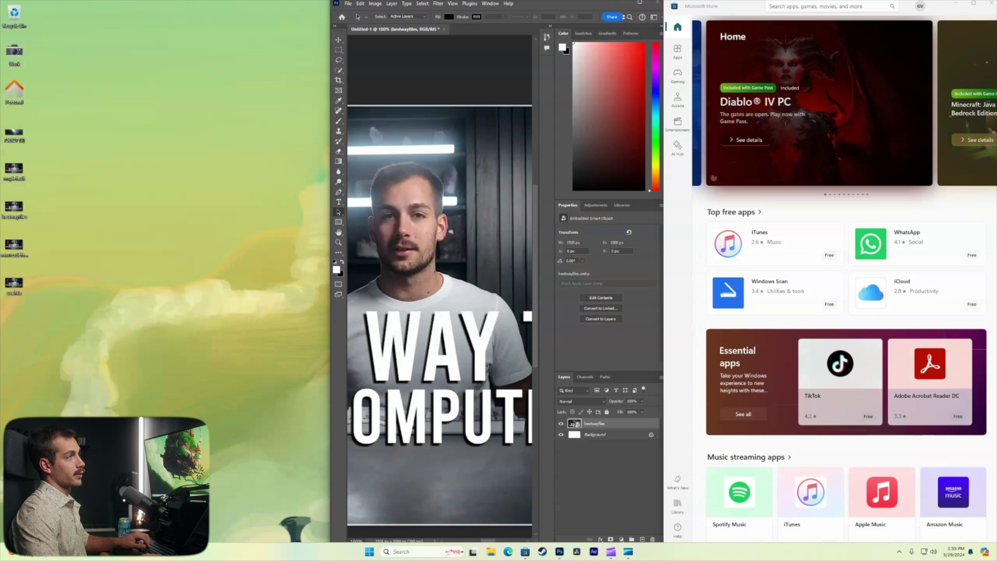
pyautogui.click(656, 3)
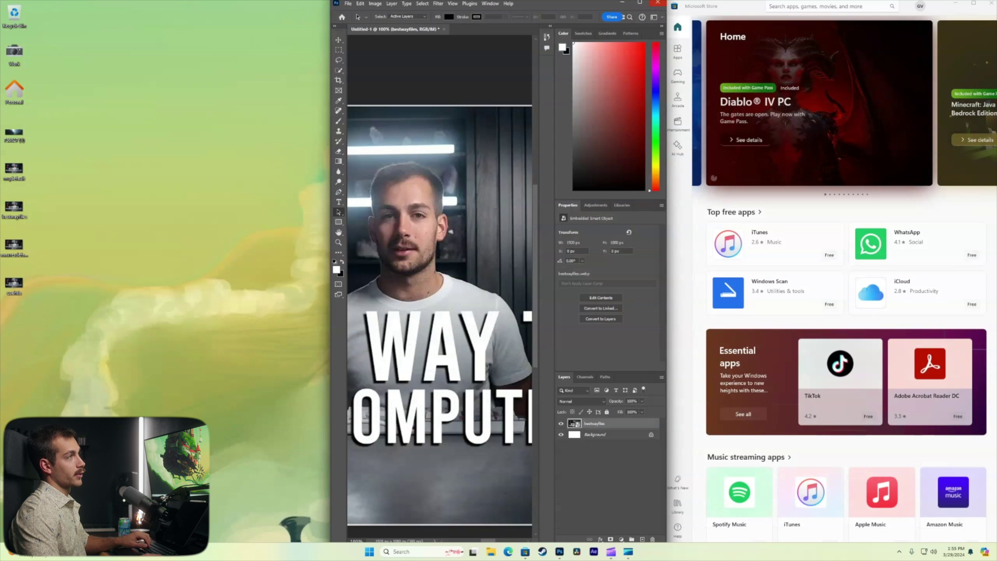
pyautogui.click(493, 198)
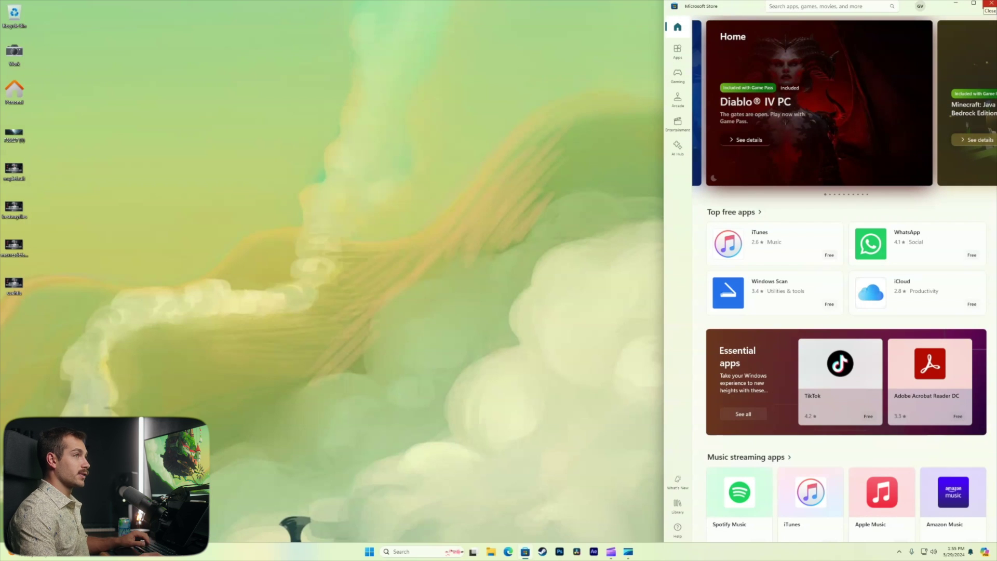
pyautogui.click(989, 5)
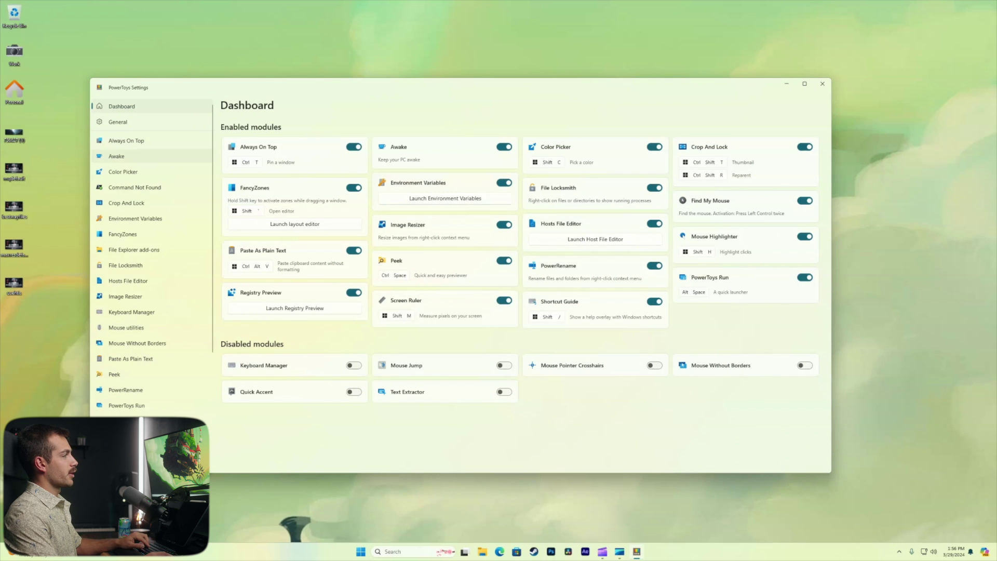
# - Review the PowerRename settings in PowerToys Settings and close the settings window
pyautogui.click(125, 390)
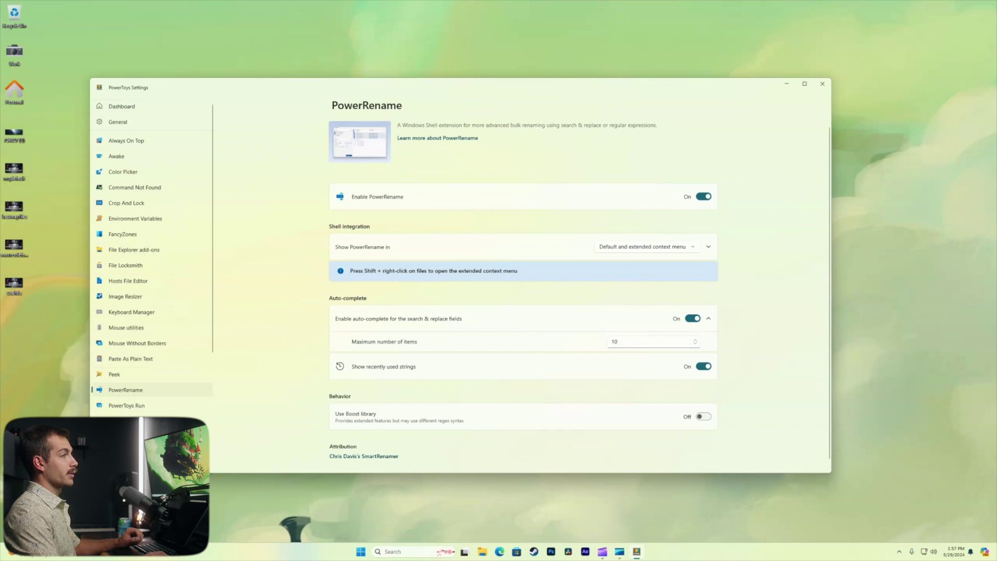
pyautogui.scroll(-1, 523, 289)
pyautogui.scroll(1, 579, 290)
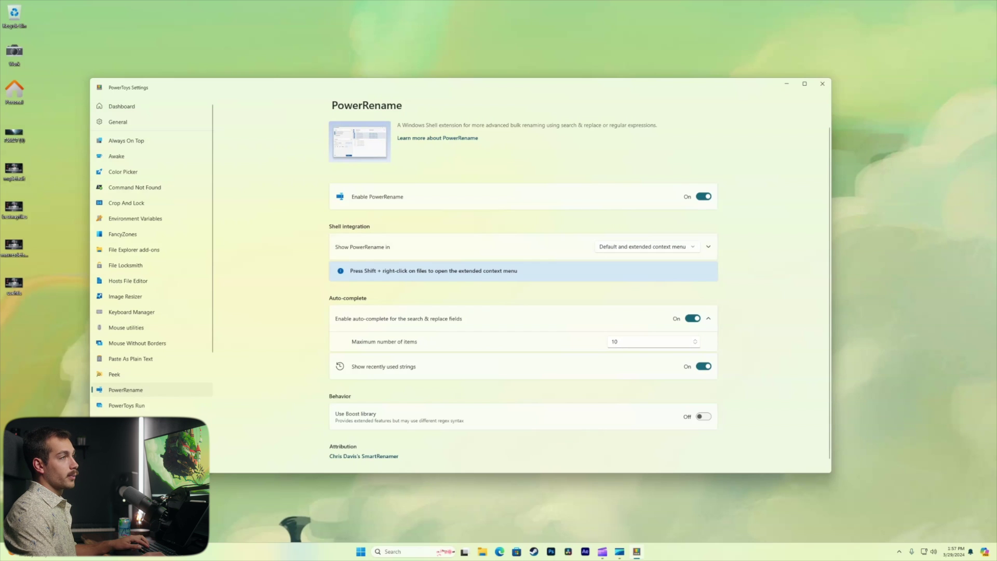
pyautogui.click(822, 84)
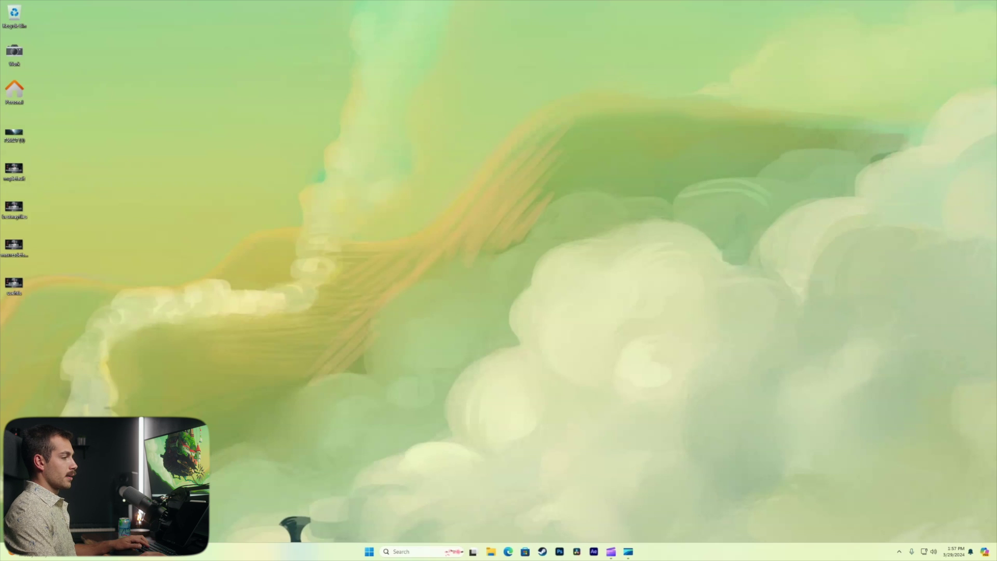
# - Open File Explorer and go to the CLIP folder inside PRIVATE\M4ROOT on the empty (D:) drive
pyautogui.press('super+e')
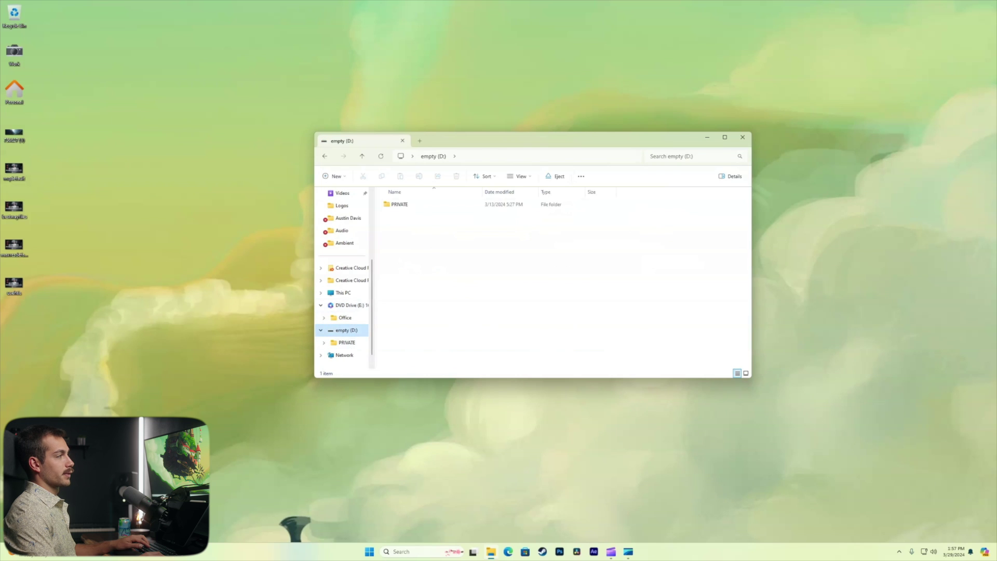
pyautogui.doubleClick(399, 204)
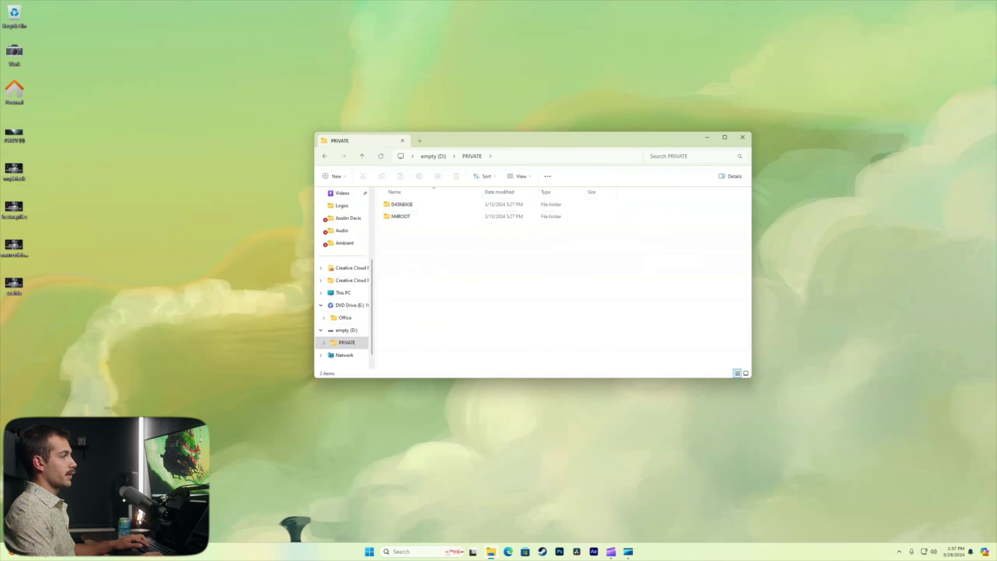
pyautogui.doubleClick(400, 216)
pyautogui.doubleClick(410, 204)
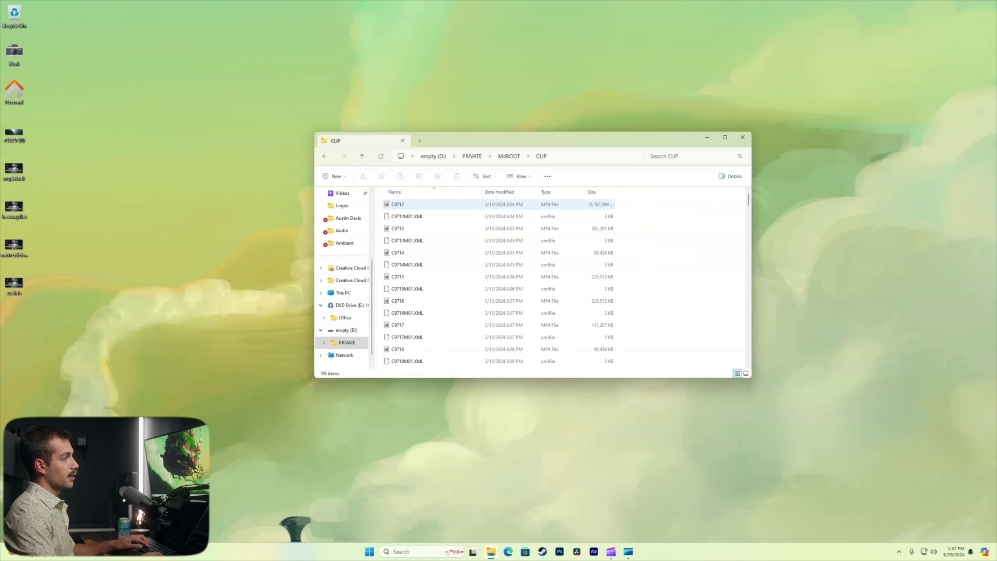
# - Sort the CLIP folder by type and select all MP4 files from C9712 to C9809
pyautogui.click(410, 204)
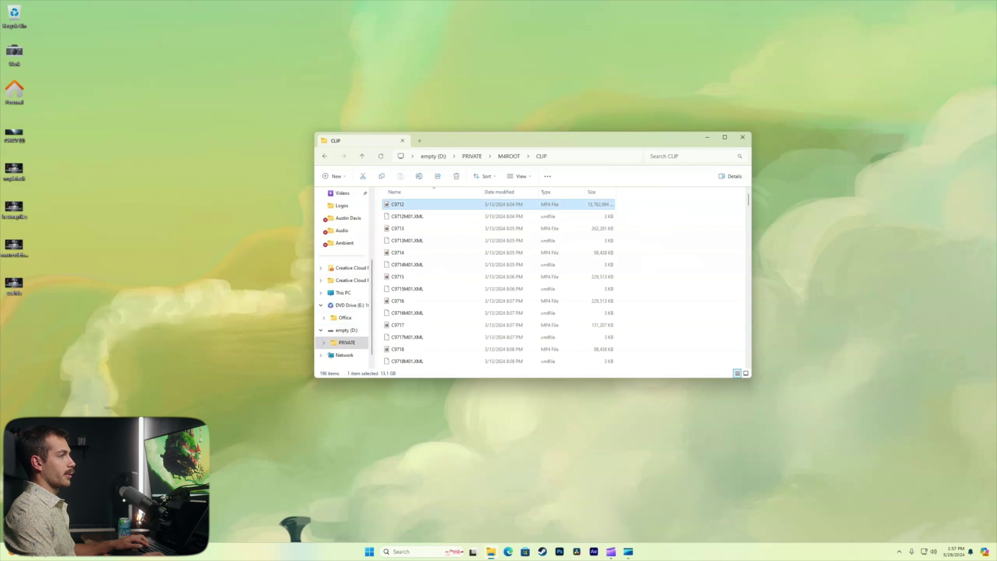
pyautogui.click(485, 176)
pyautogui.click(480, 219)
pyautogui.scroll(-5, 497, 281)
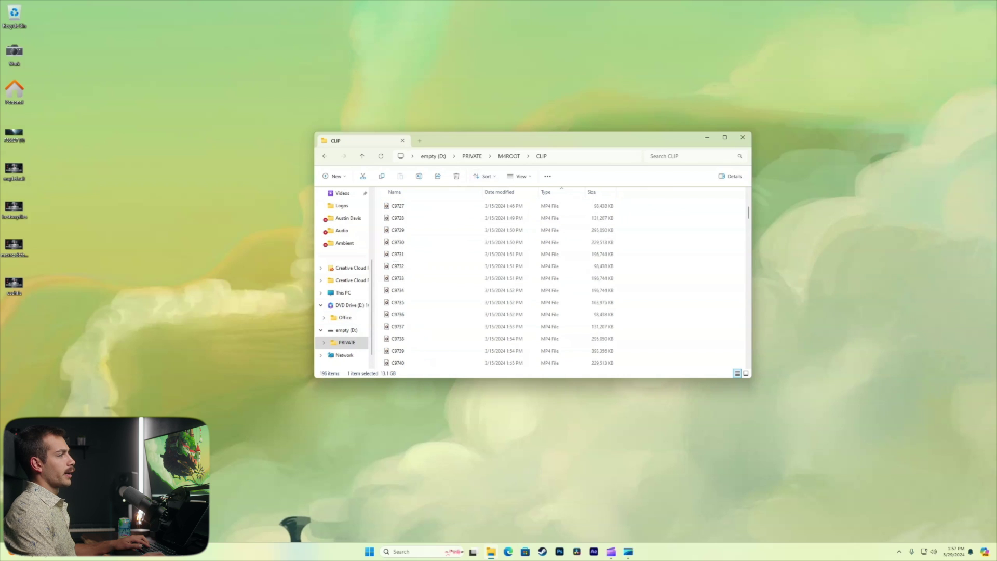
pyautogui.scroll(-20, 410, 303)
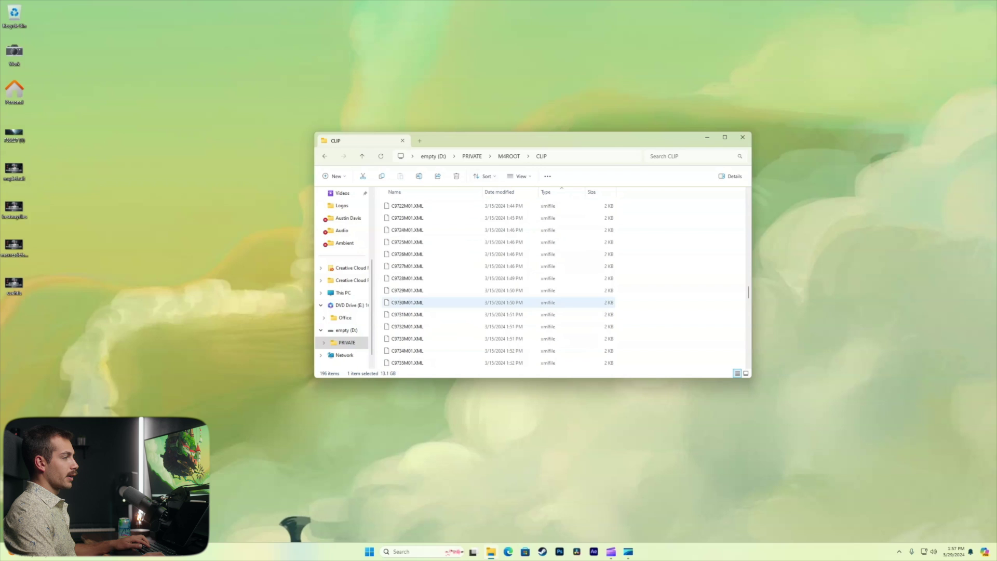
pyautogui.scroll(6, 410, 302)
pyautogui.keyDown('shift'); pyautogui.click(410, 287); pyautogui.keyUp('shift')
pyautogui.scroll(6, 410, 287)
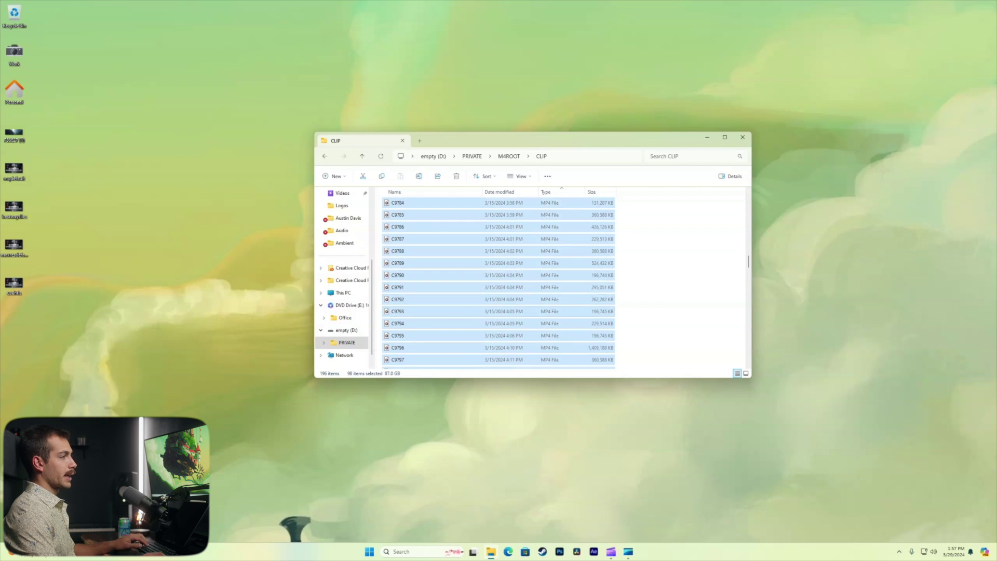
pyautogui.scroll(20, 423, 300)
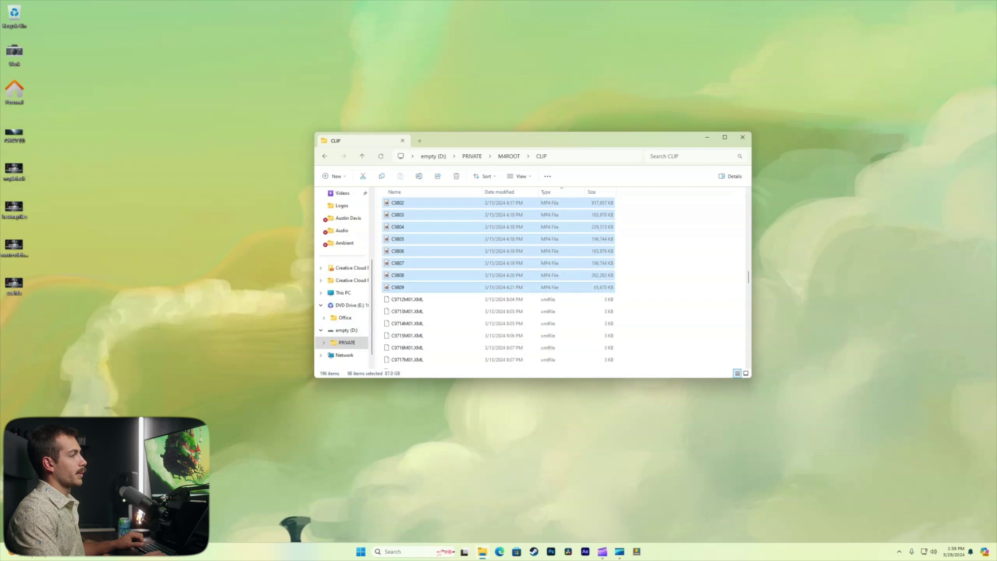
# - Open the selected MP4 files in PowerRename and apply the renaming to Filename only
pyautogui.rightClick(406, 289)
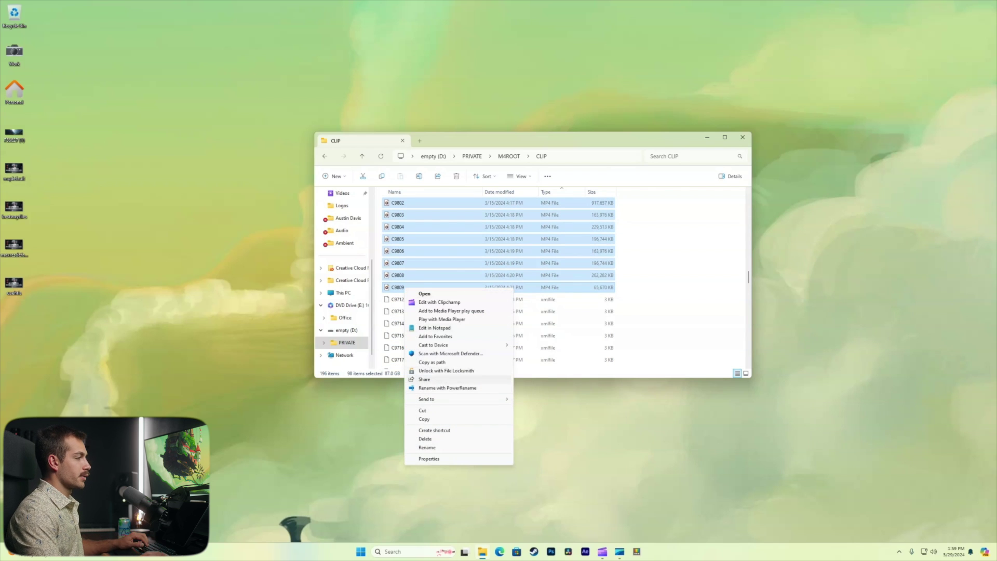
pyautogui.click(457, 388)
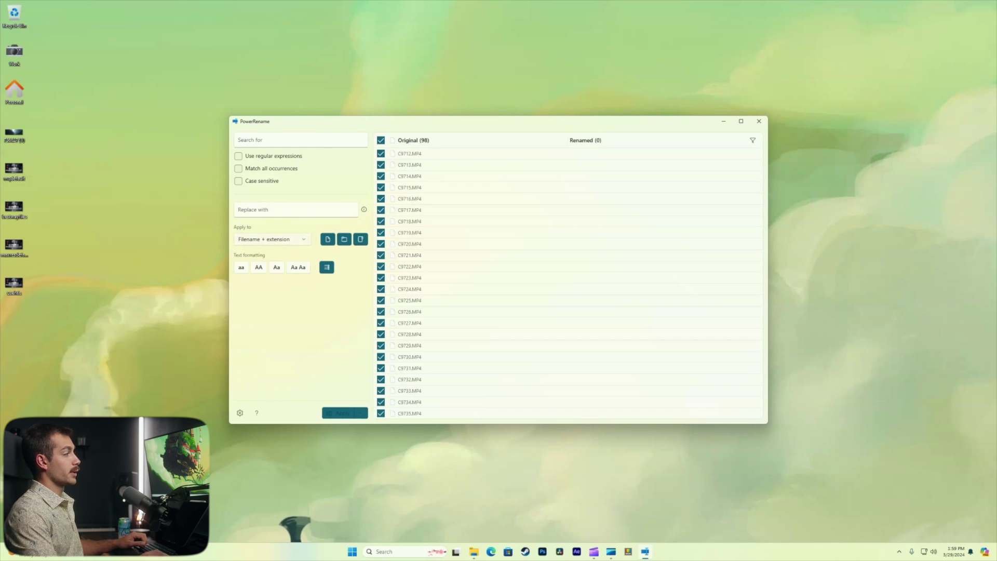
pyautogui.click(271, 239)
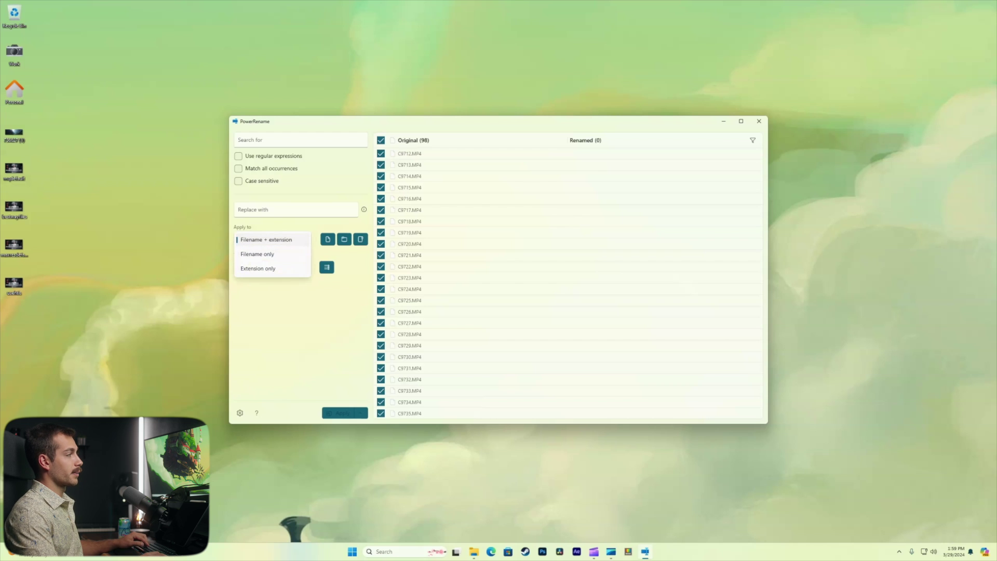
pyautogui.click(271, 254)
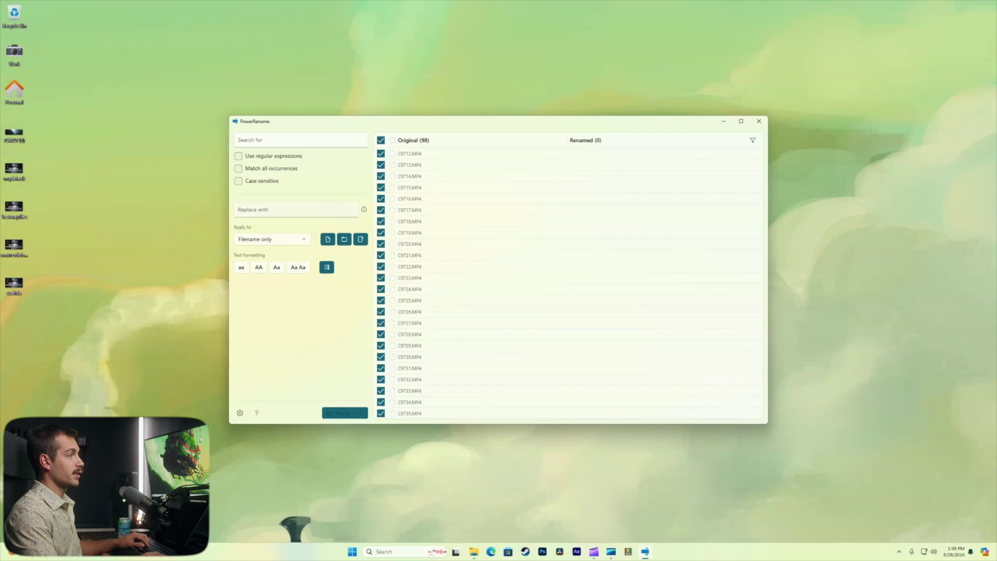
# - Set PowerRename to search for C9 in the filenames and replace it with the person's first name
pyautogui.click(295, 210)
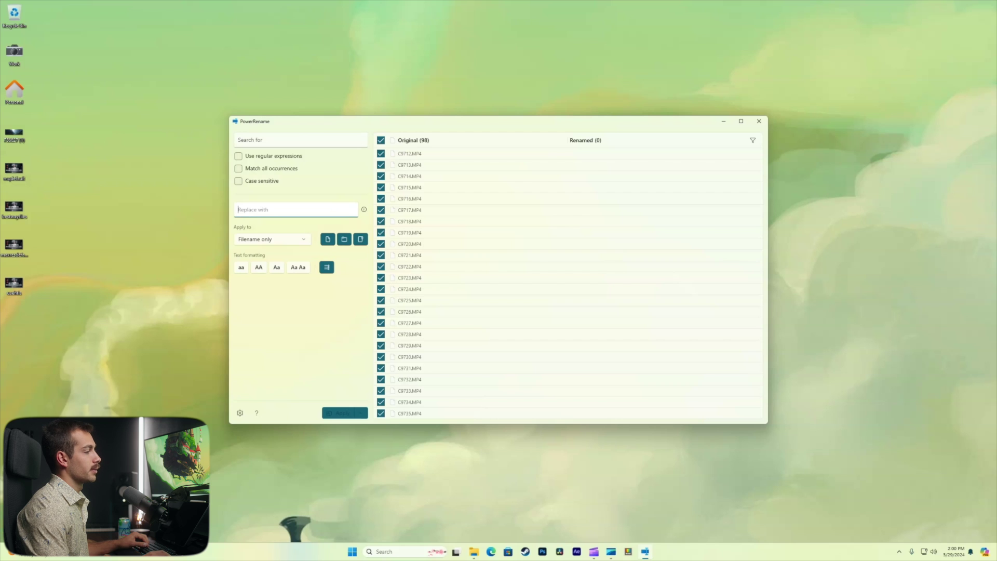
pyautogui.scroll(-20, 568, 283)
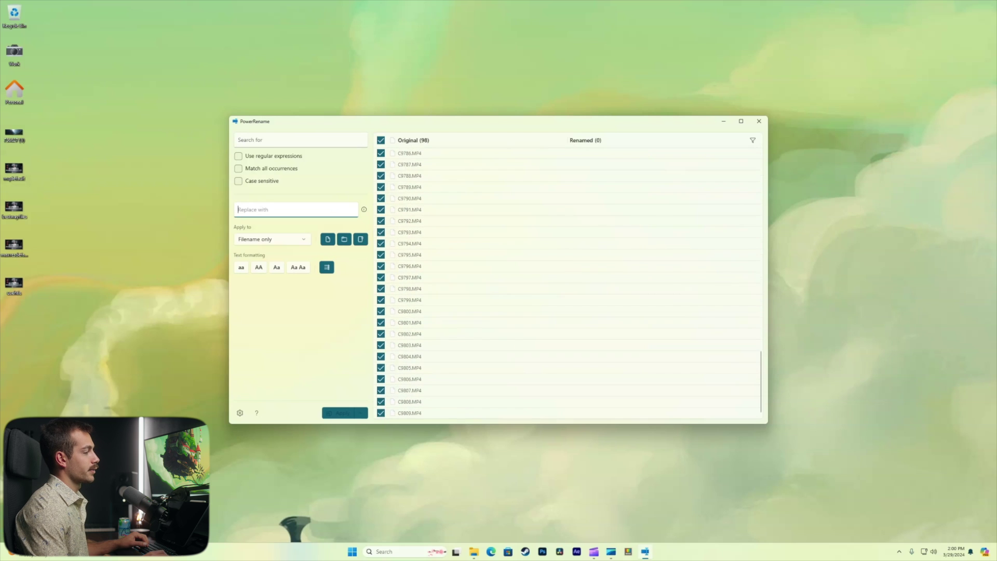
pyautogui.scroll(20, 569, 283)
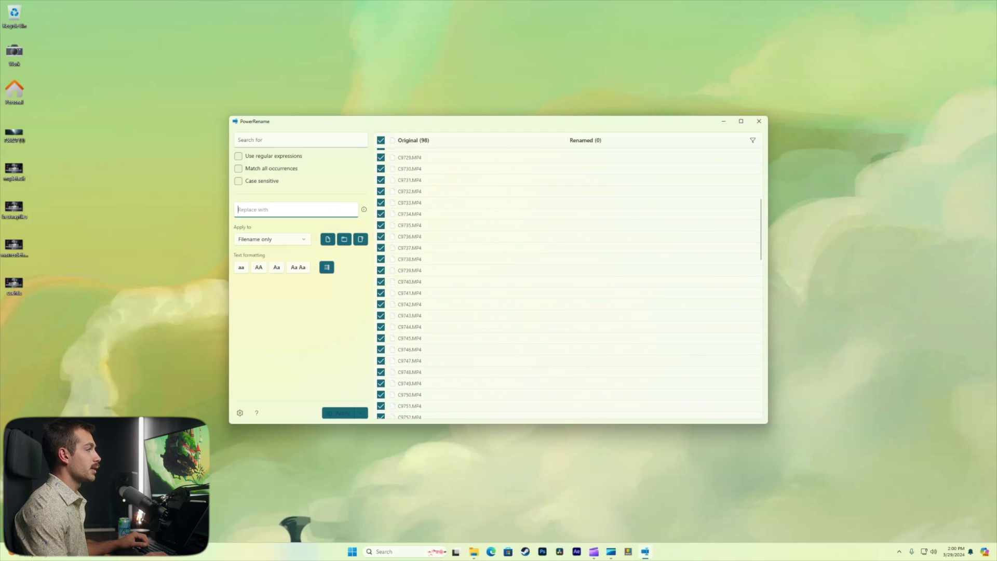
pyautogui.scroll(-20, 569, 283)
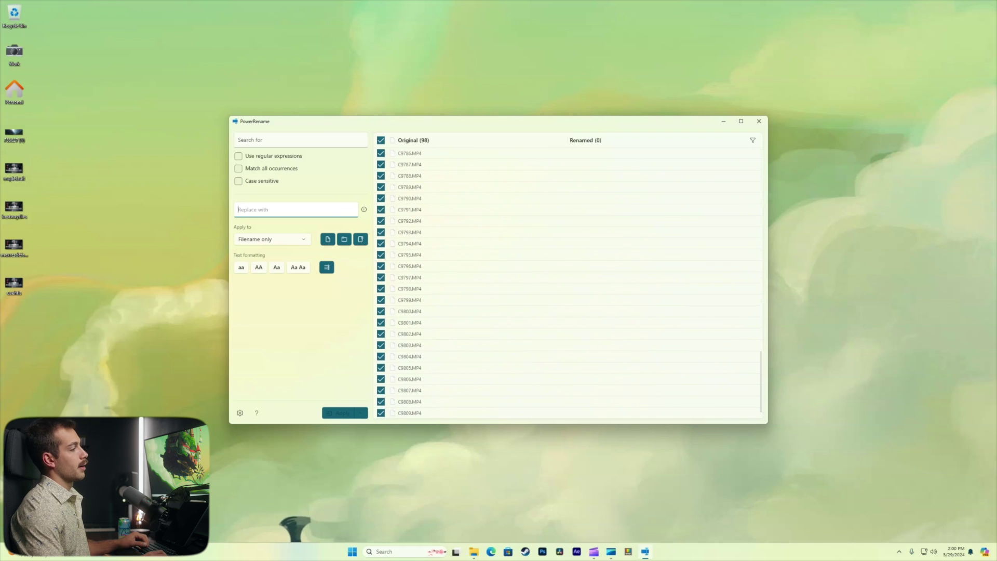
pyautogui.click(300, 140)
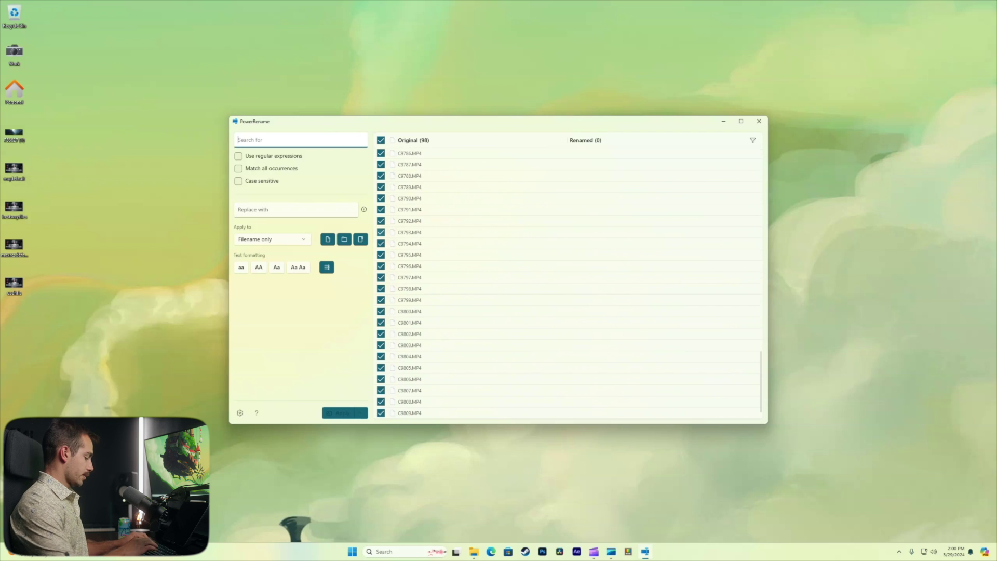
pyautogui.write('C9')
pyautogui.click(238, 209)
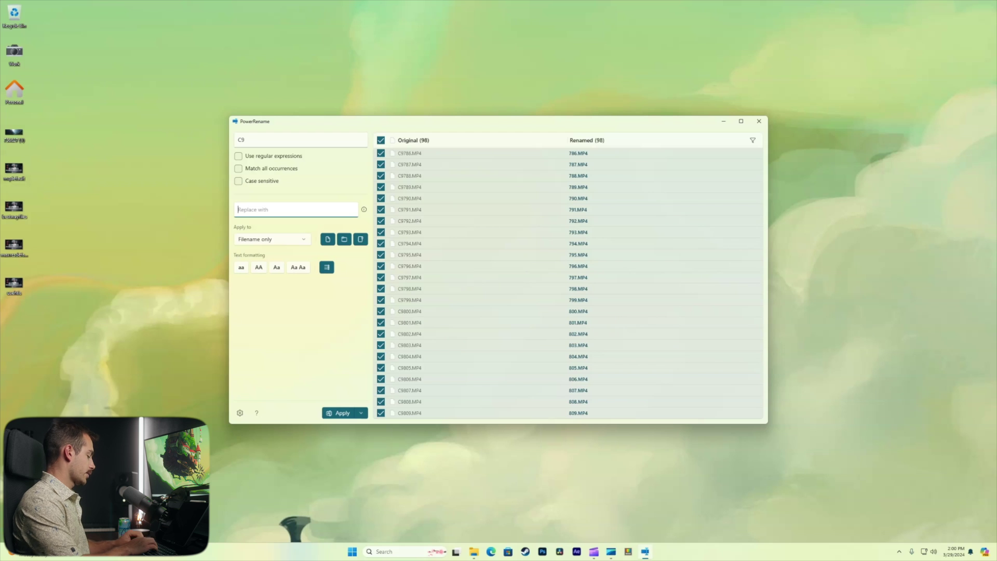
pyautogui.write('Brian')
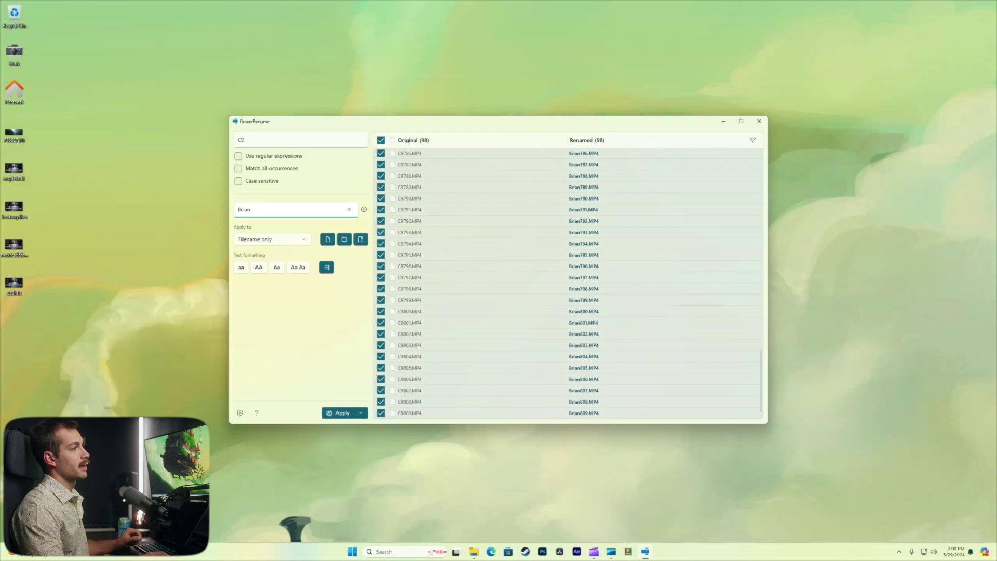
# - Check the previewed names, apply the rename to all the MP4 files, and close PowerRename to return to the CLIP folder
pyautogui.scroll(10, 568, 284)
pyautogui.scroll(6, 569, 283)
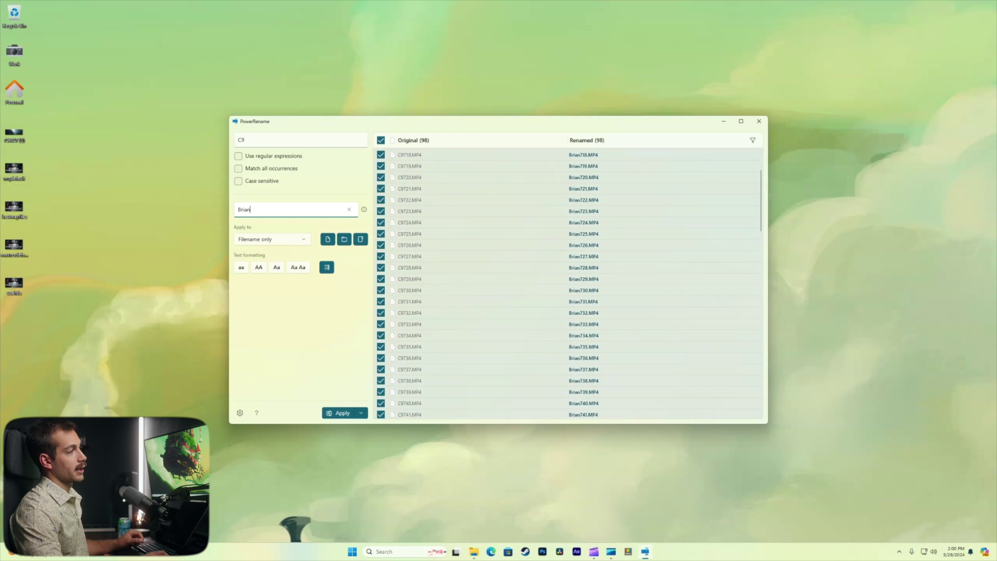
pyautogui.scroll(-10, 568, 284)
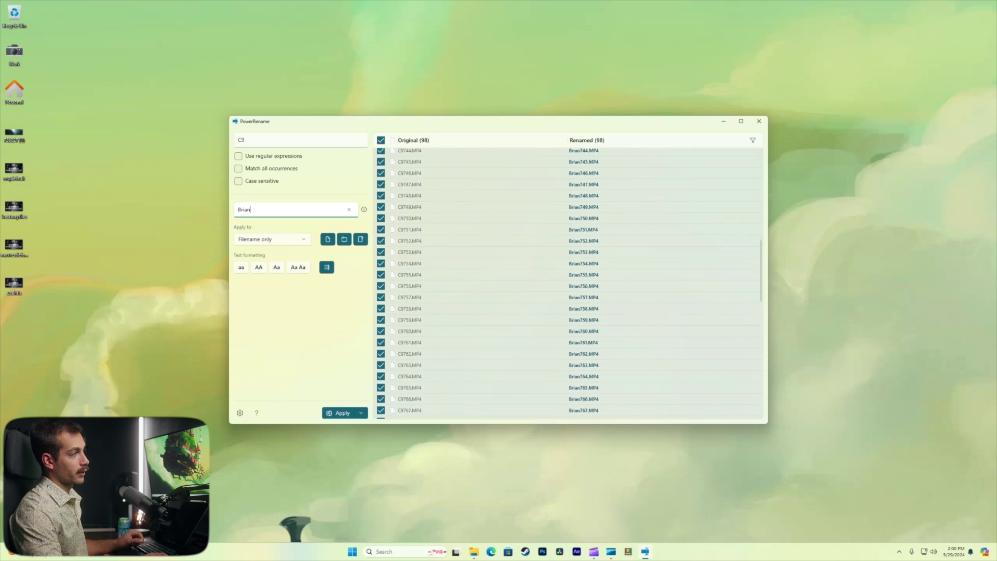
pyautogui.scroll(10, 569, 284)
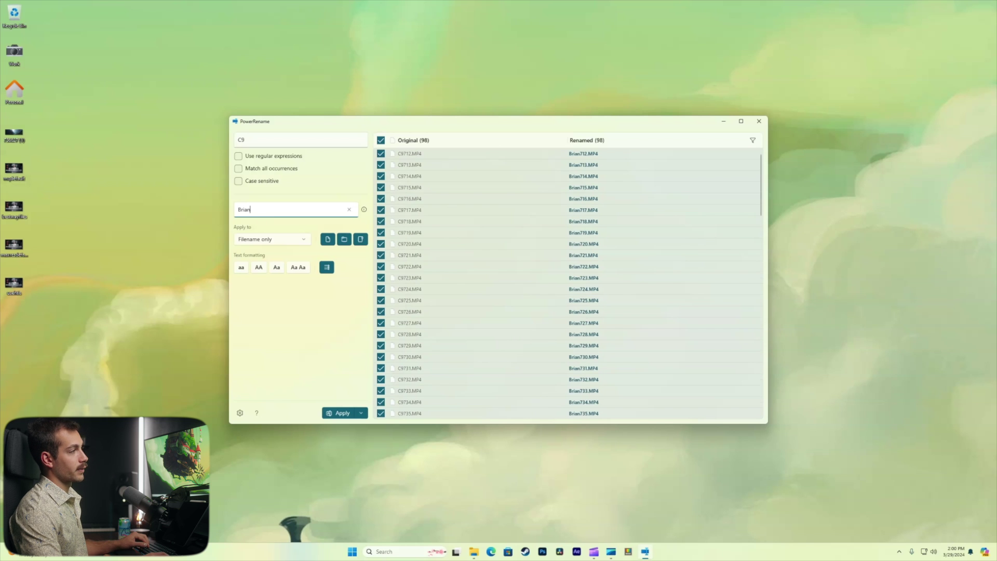
pyautogui.scroll(-20, 569, 283)
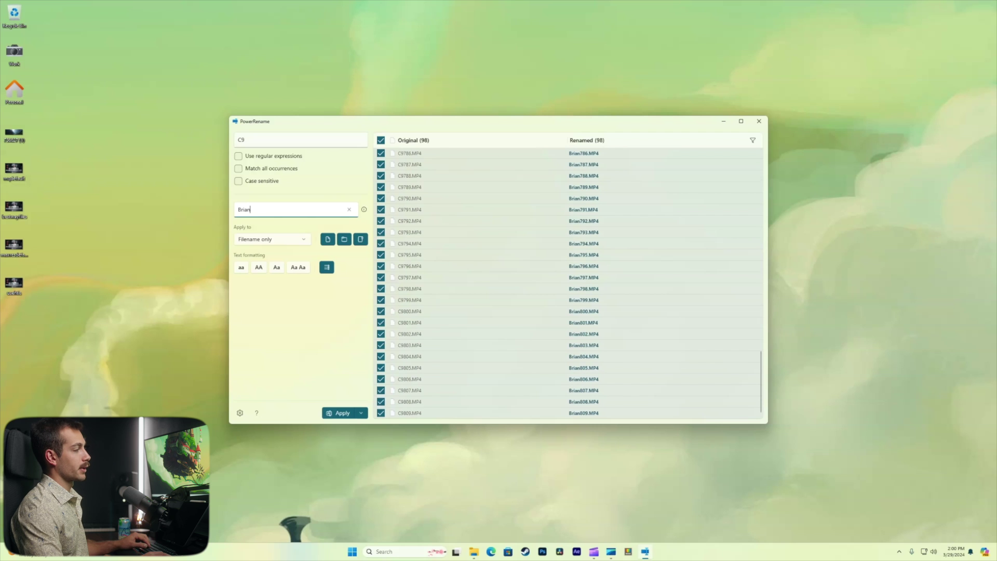
pyautogui.click(343, 413)
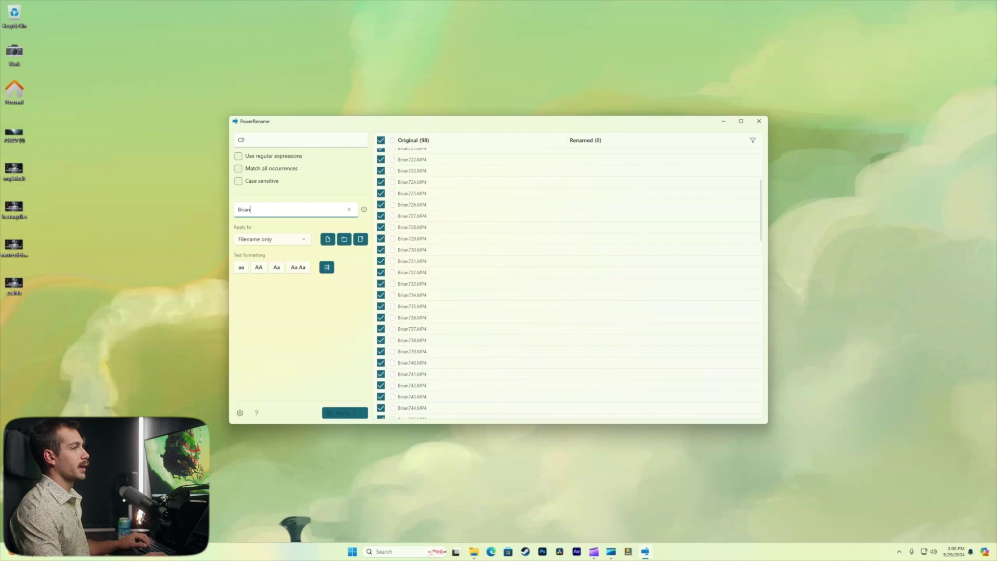
pyautogui.click(758, 121)
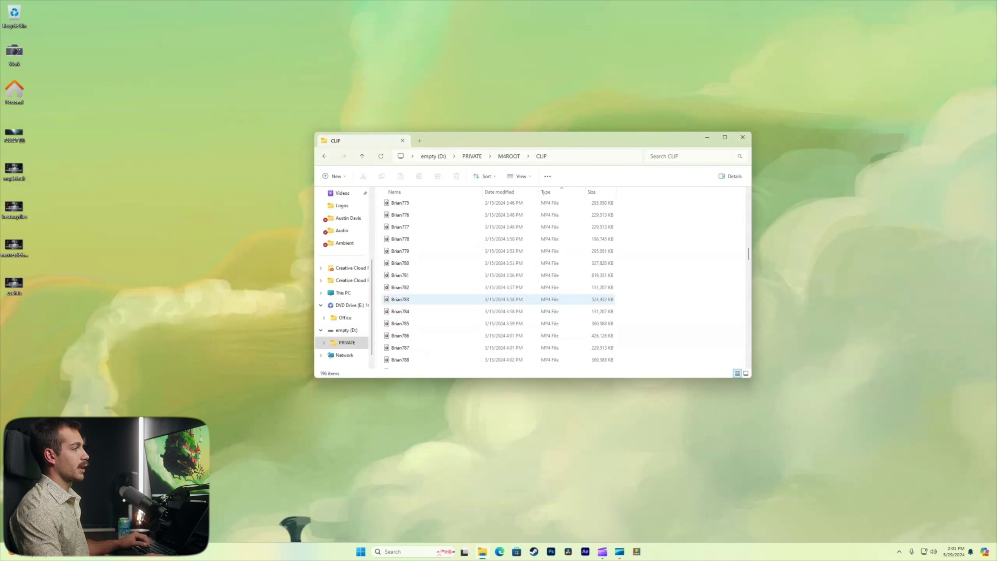
pyautogui.scroll(20, 410, 295)
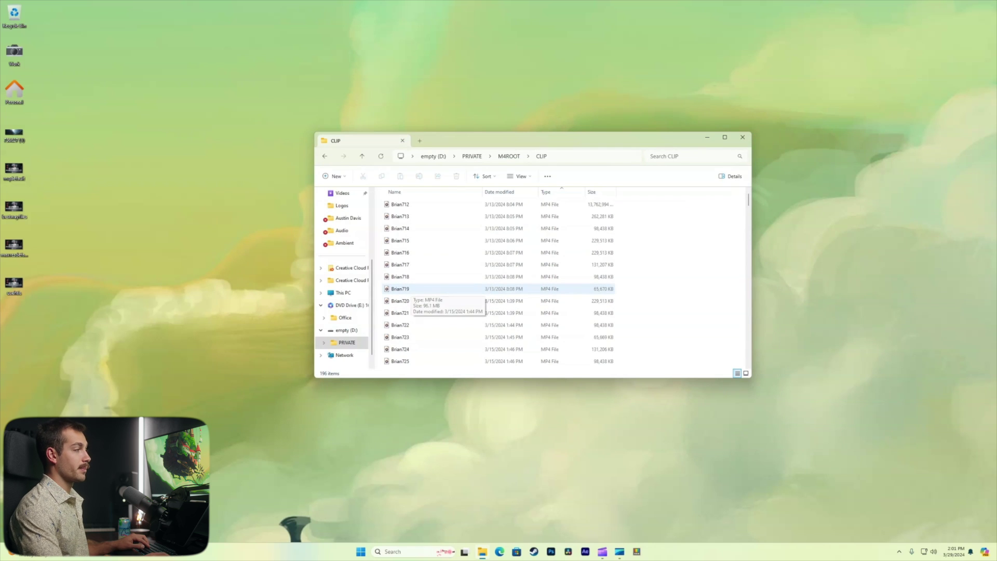
# - Close the CLIP folder window and open PowerToys Settings at the Dashboard
pyautogui.click(742, 137)
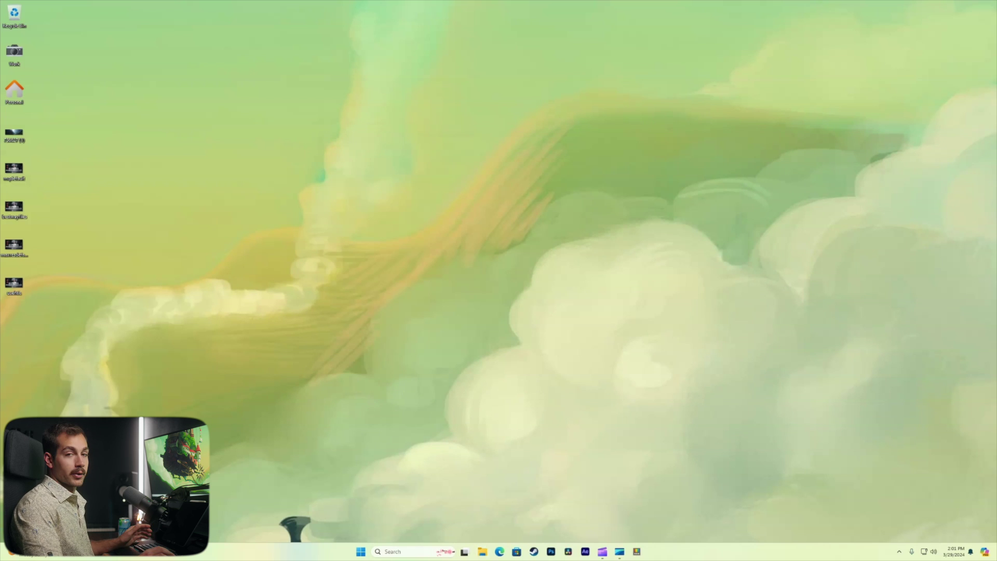
pyautogui.press('super+0')
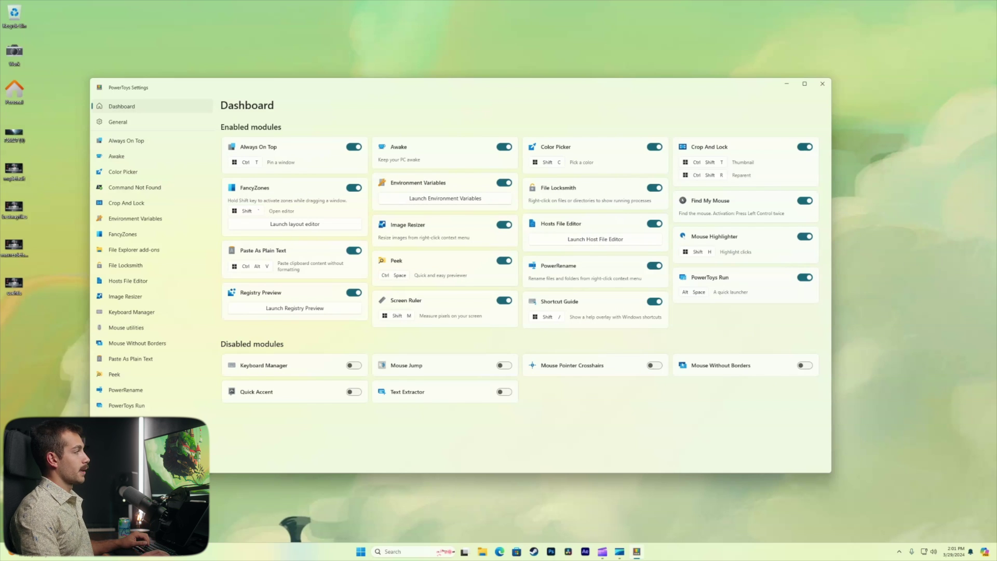
# - Review the General settings for updates, administrator mode, startup, backup and experimentation, and check the Dashboard's enabled and disabled modules
pyautogui.click(118, 122)
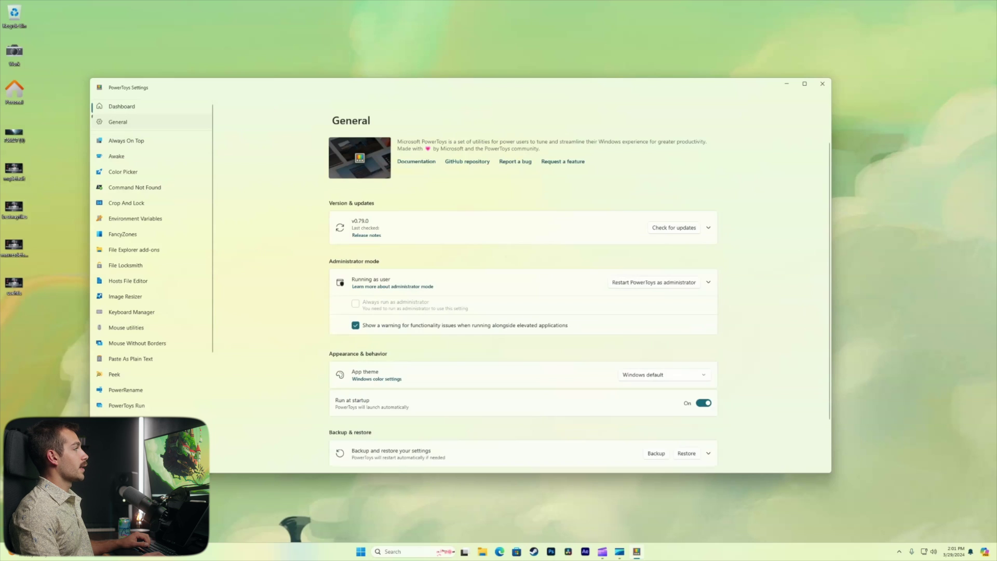
pyautogui.scroll(-3, 522, 296)
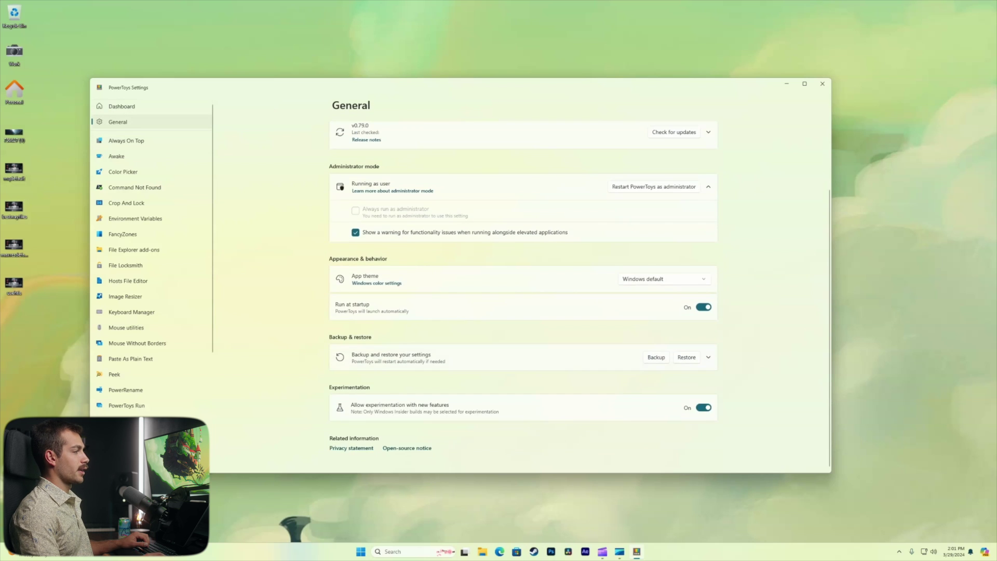
pyautogui.scroll(3, 522, 296)
pyautogui.click(122, 106)
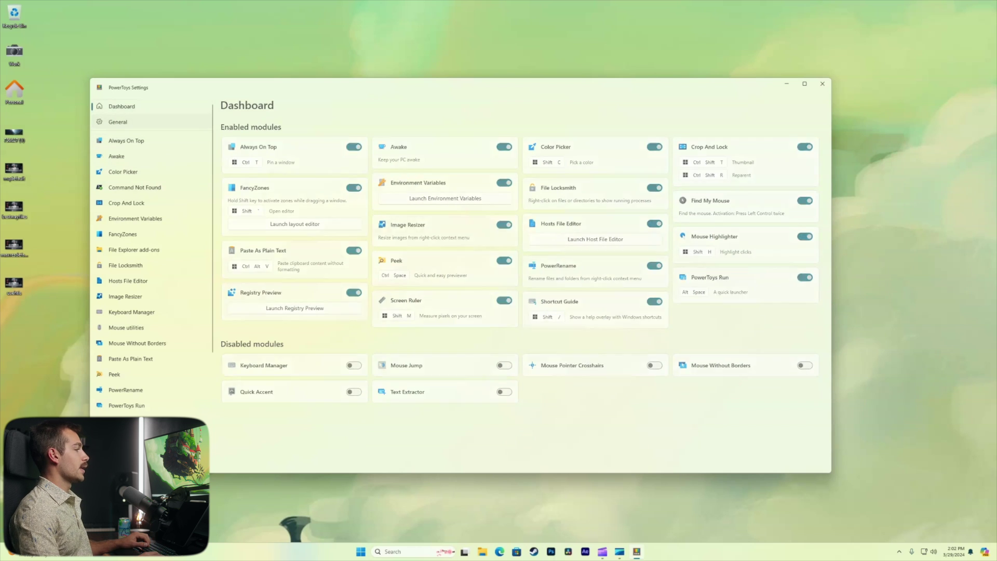
pyautogui.click(118, 121)
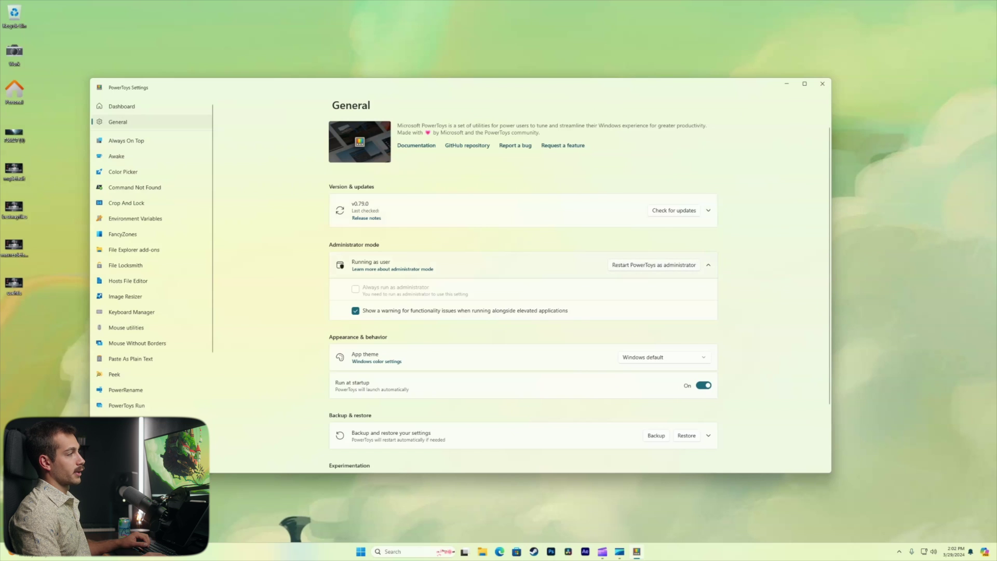
pyautogui.scroll(-3, 523, 291)
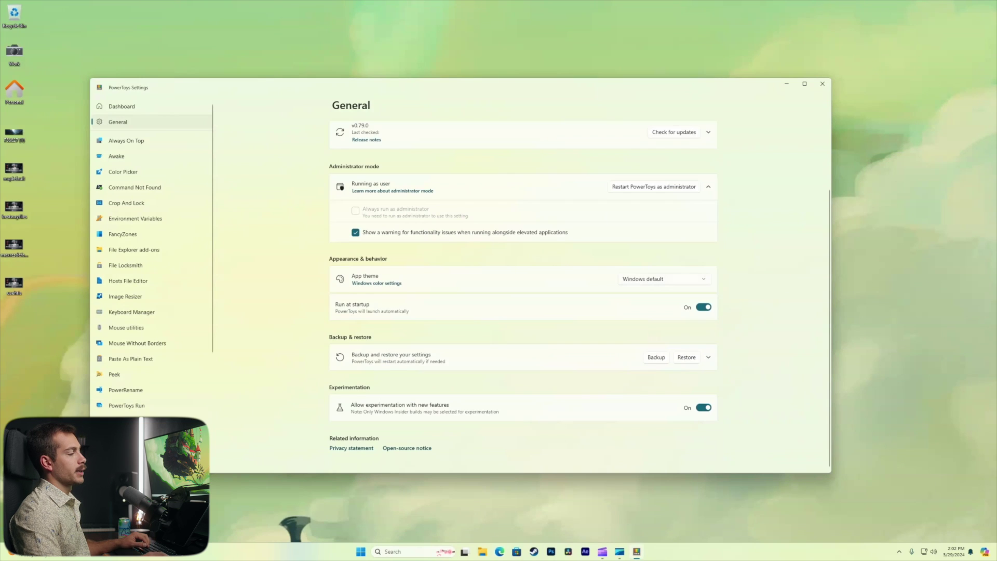